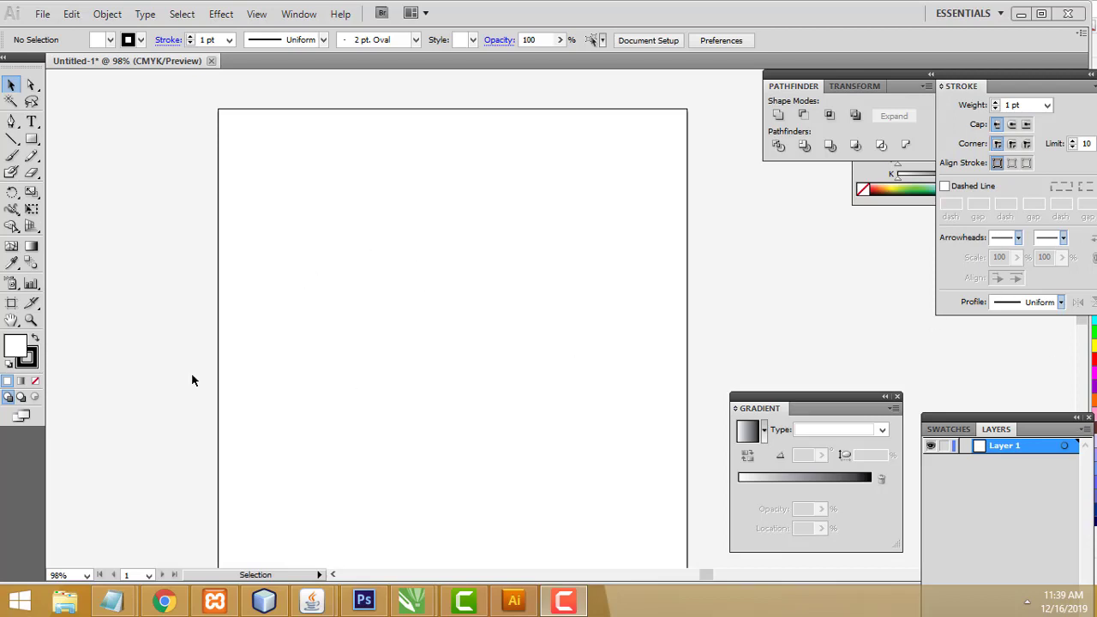
Open the File menu over the empty Untitled-1 artboard
{"action": "left_click", "coordinate": [42, 15]}
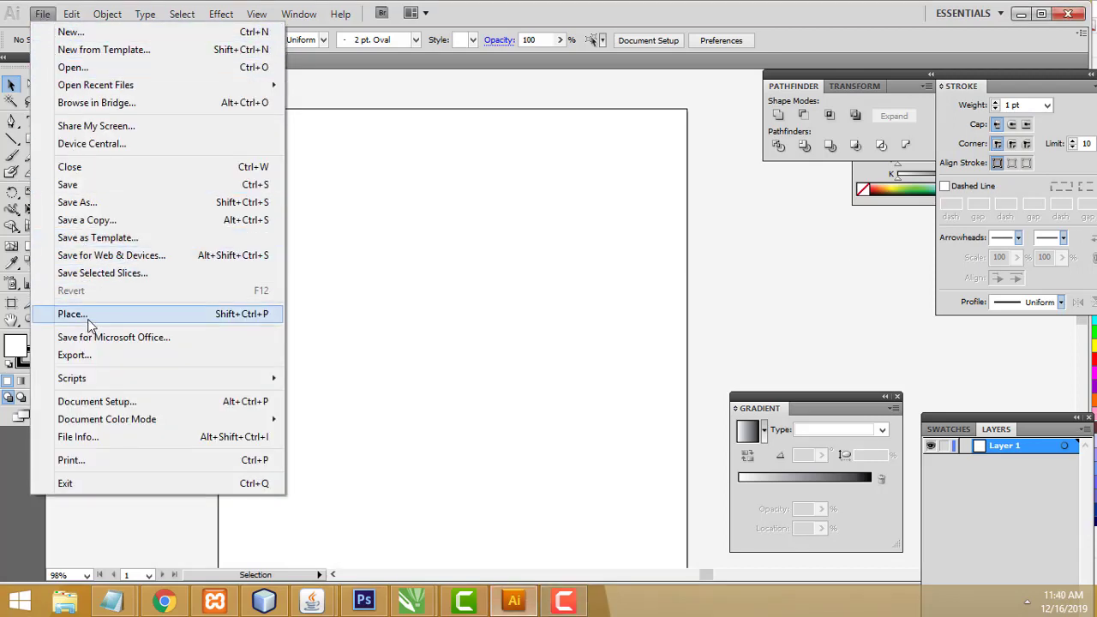
Place the image 2.jpg into the document
{"action": "left_click", "coordinate": [72, 315]}
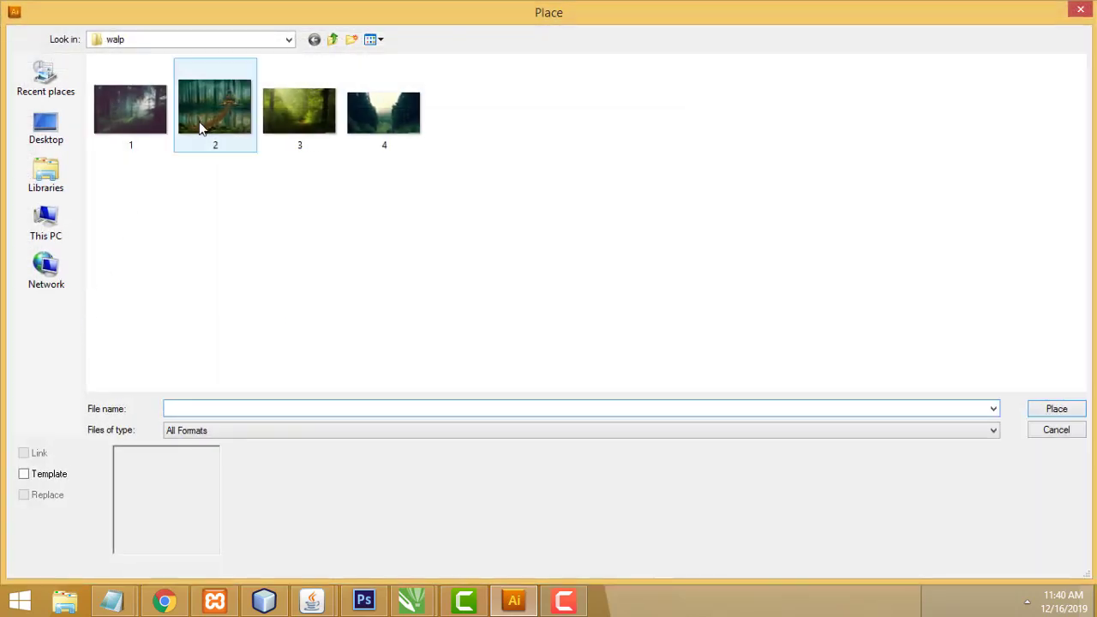
{"action": "left_click", "coordinate": [201, 118]}
{"action": "left_click", "coordinate": [1059, 410]}
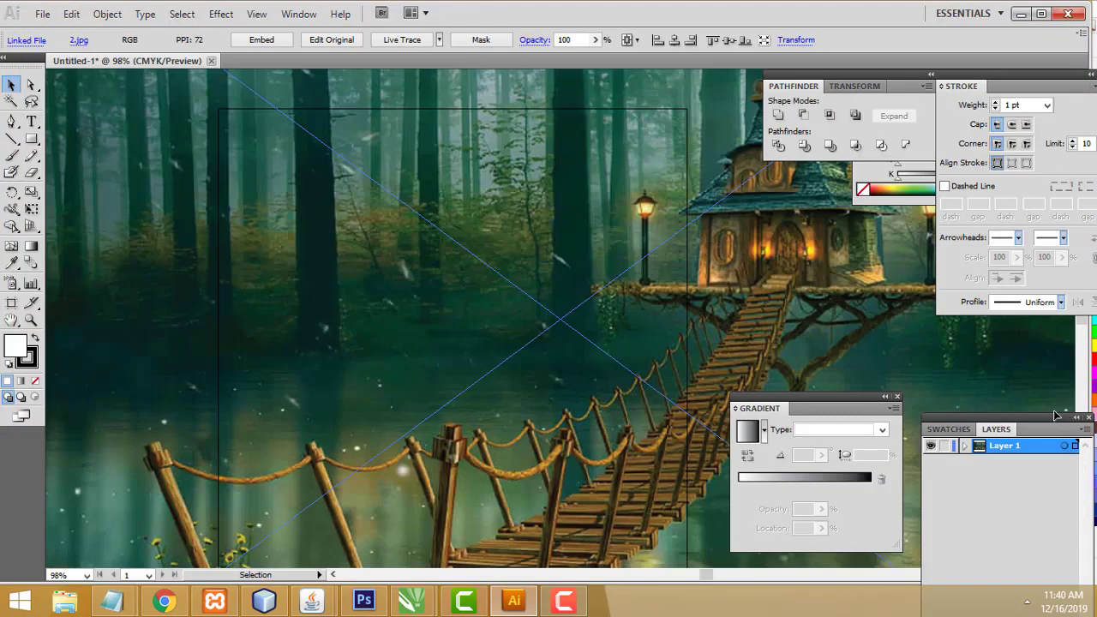
Scale the forest photo down and position it on the artboard, treehouse centred
{"action": "left_click_drag", "start_coordinate": [327, 311], "coordinate": [292, 270]}
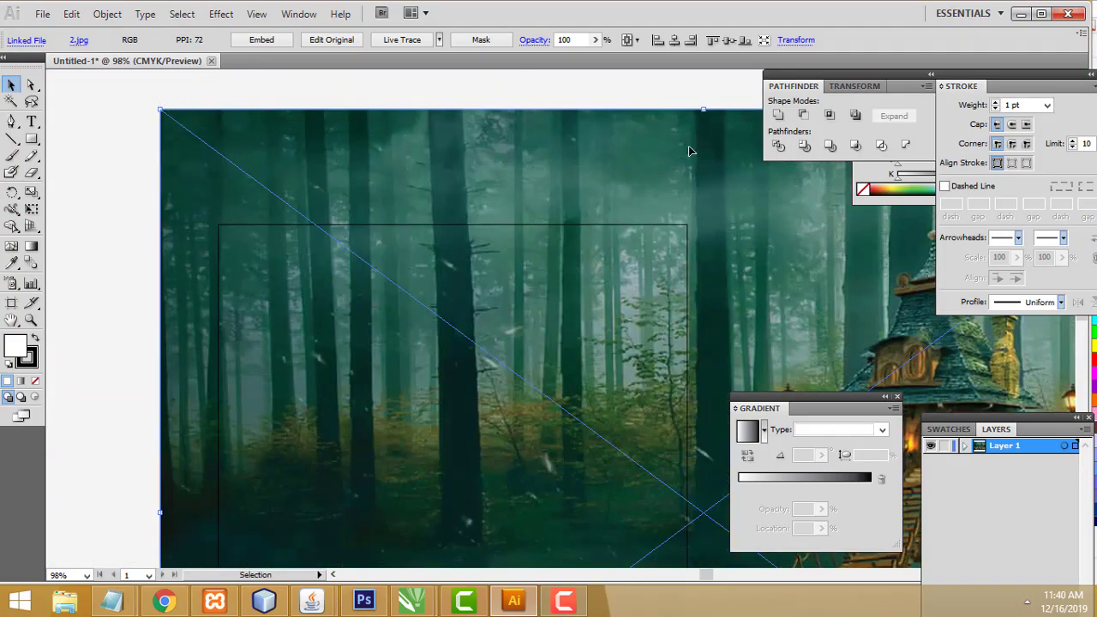
{"action": "mouse_move", "coordinate": [690, 151]}
{"action": "left_mouse_down"}
{"action": "mouse_move", "coordinate": [251, 207]}
{"action": "mouse_move", "coordinate": [501, 285]}
{"action": "mouse_move", "coordinate": [244, 172]}
{"action": "mouse_move", "coordinate": [108, 130]}
{"action": "mouse_move", "coordinate": [141, 169]}
{"action": "left_mouse_up"}
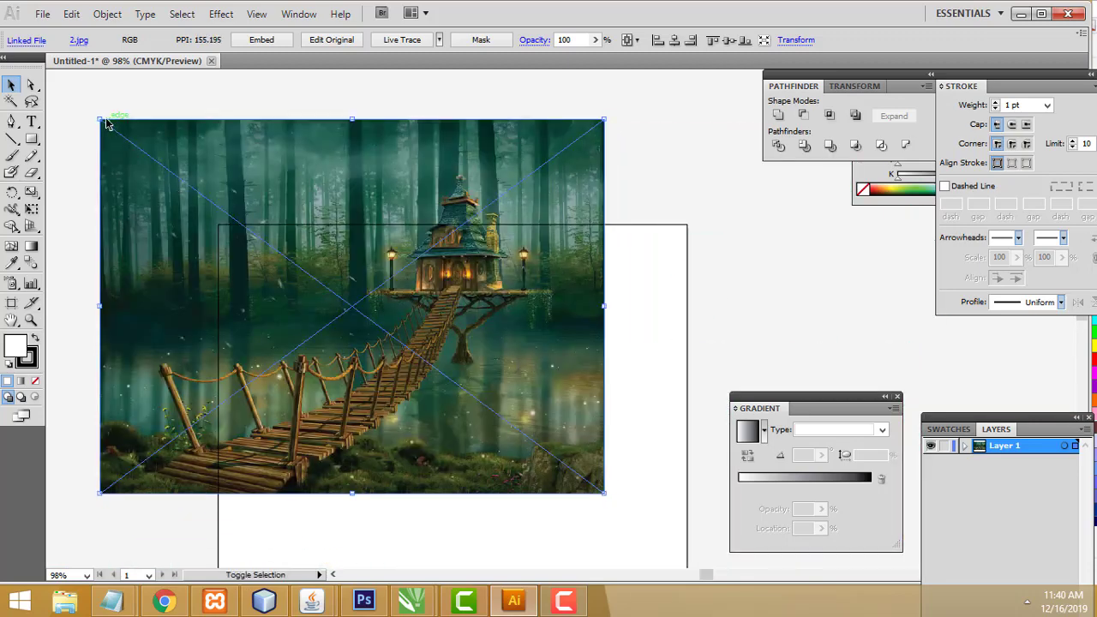
{"action": "left_click_drag", "start_coordinate": [101, 120], "coordinate": [240, 225]}
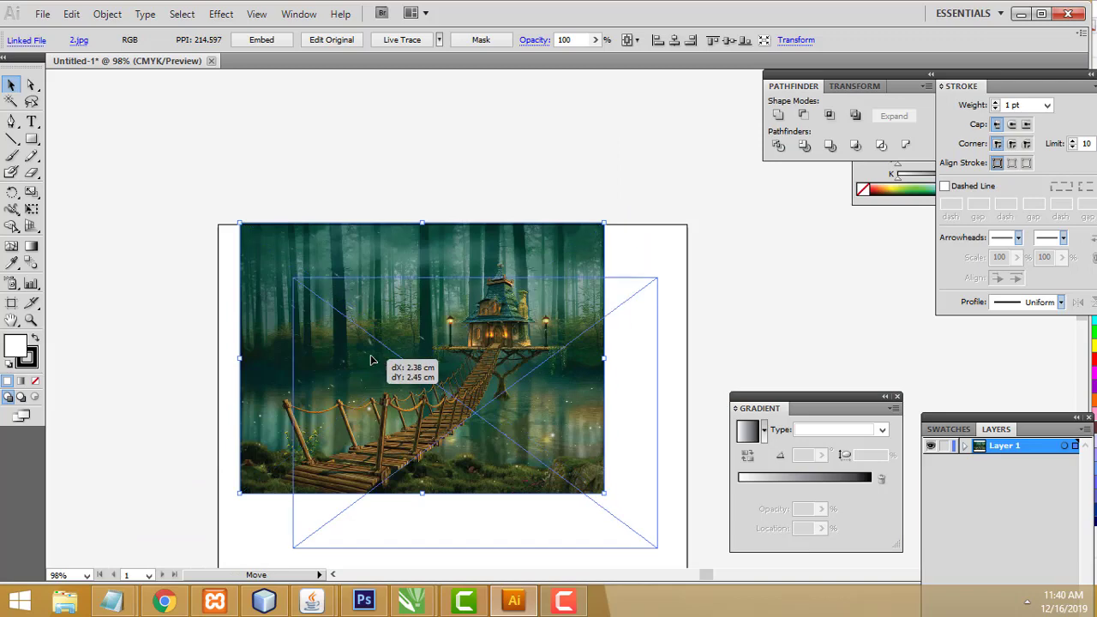
{"action": "left_click_drag", "start_coordinate": [326, 310], "coordinate": [361, 348]}
{"action": "left_click", "coordinate": [756, 250]}
{"action": "scroll", "coordinate": [756, 251], "scroll_direction": "down", "scroll_amount": 2}
{"action": "scroll", "coordinate": [756, 258], "scroll_direction": "down", "scroll_amount": 2}
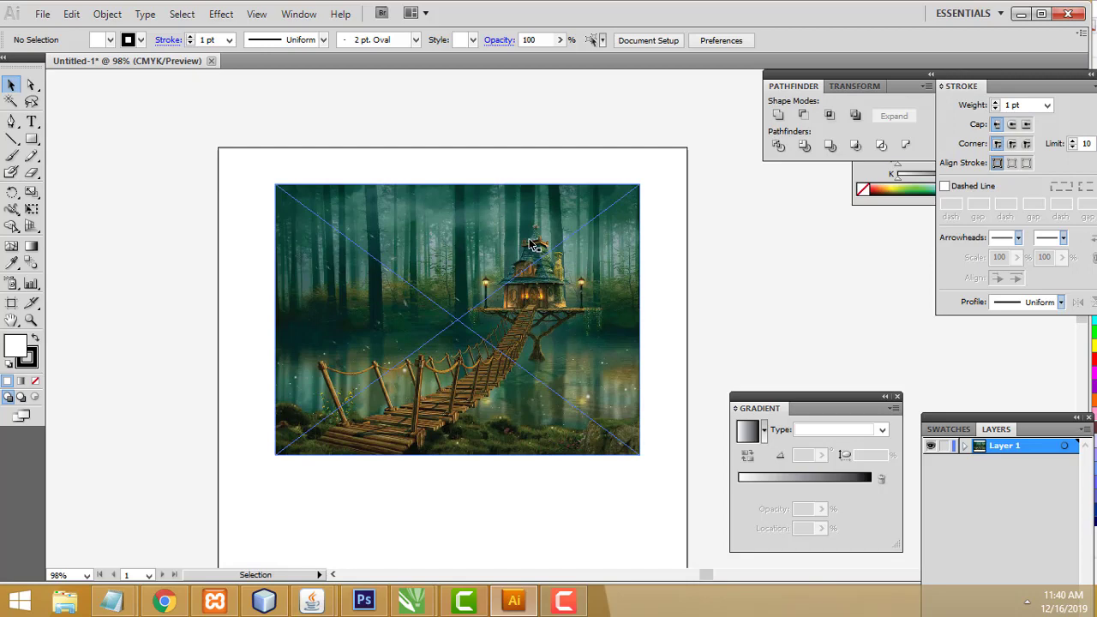
Zoom in to 200% on the treehouse in the photo
{"action": "left_click", "coordinate": [33, 319]}
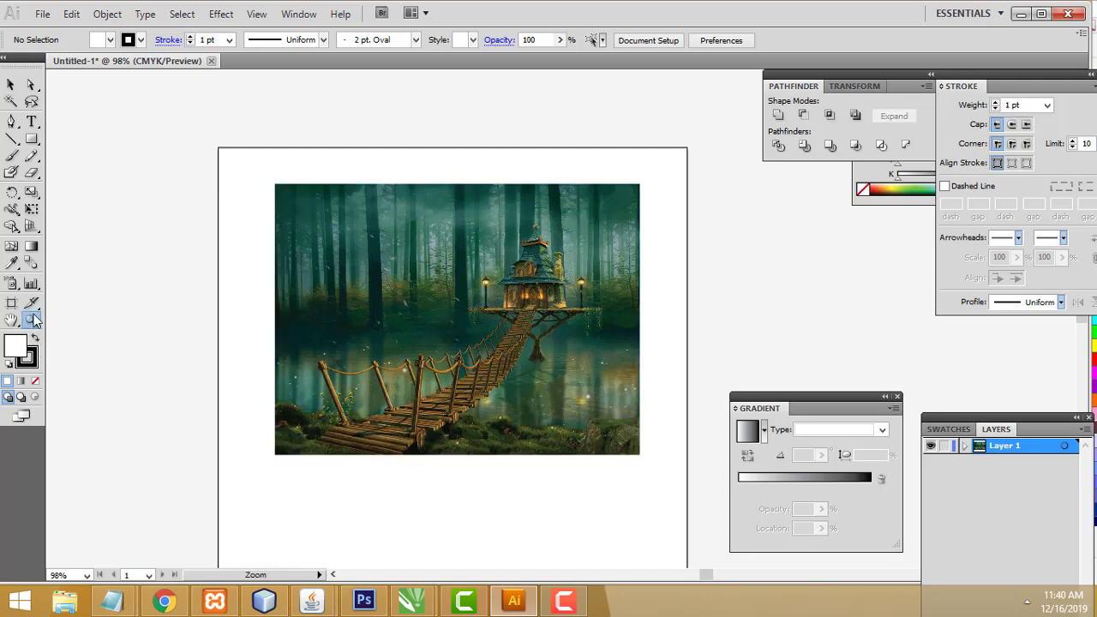
{"action": "left_click", "coordinate": [607, 262]}
{"action": "left_click", "coordinate": [548, 348]}
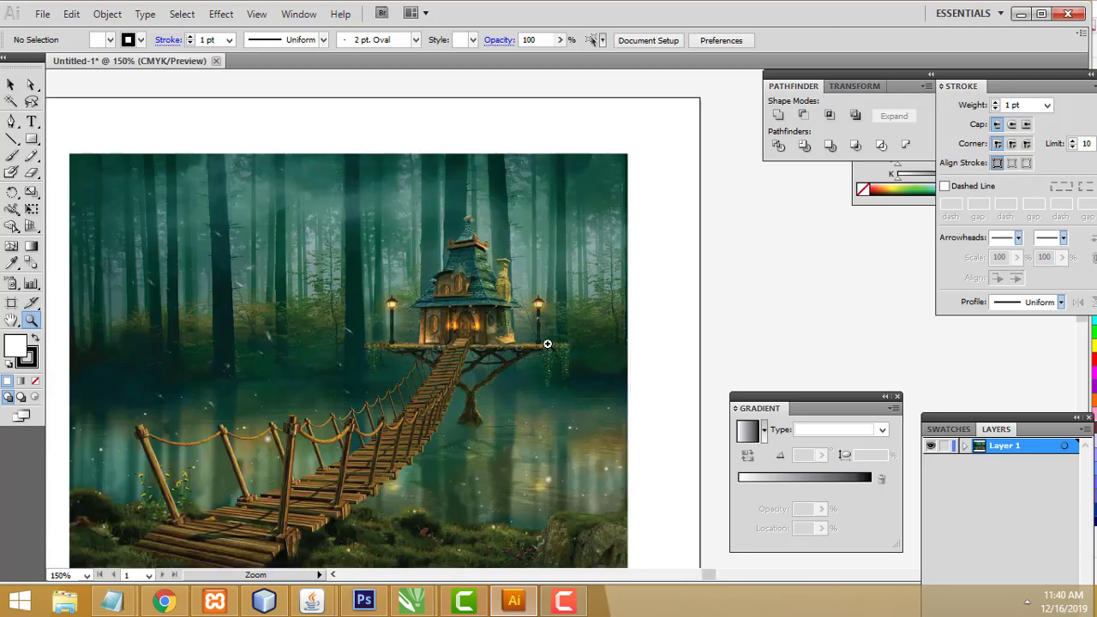
{"action": "left_click", "coordinate": [531, 289]}
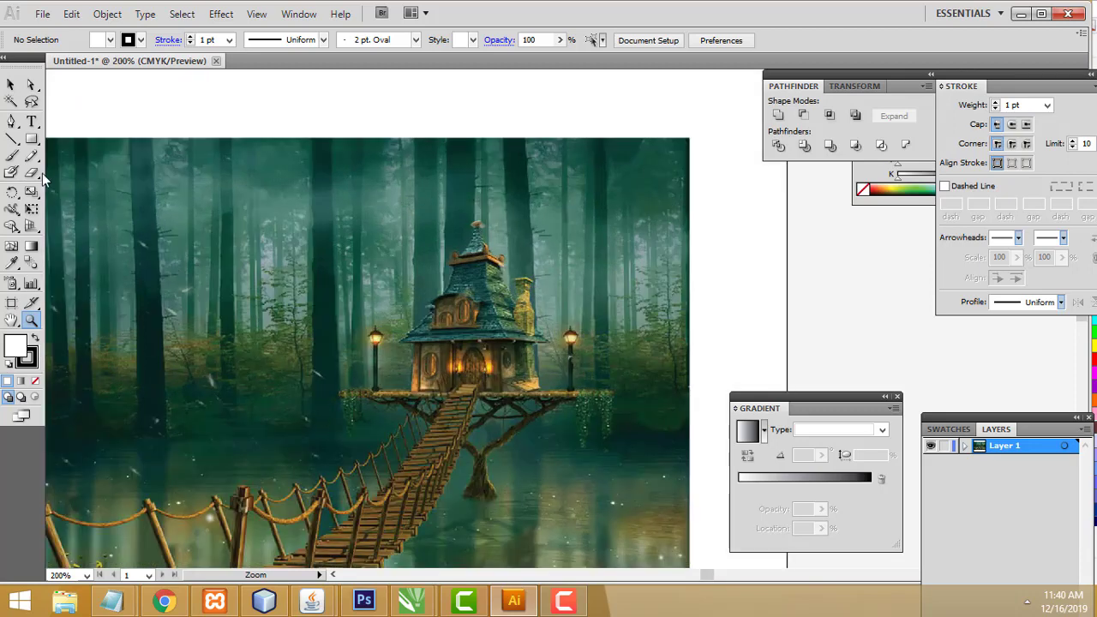
Draw a 5.52 cm circle around the treehouse and set its fill to None
{"action": "left_click_drag", "start_coordinate": [35, 146], "coordinate": [89, 177]}
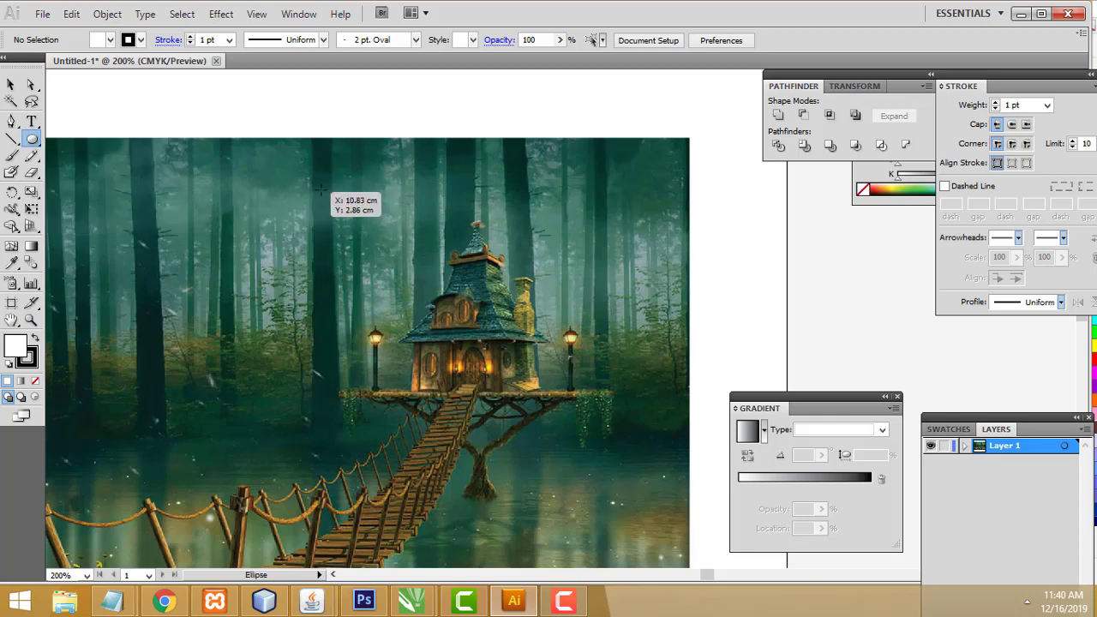
{"action": "left_click_drag", "start_coordinate": [308, 182], "coordinate": [624, 426]}
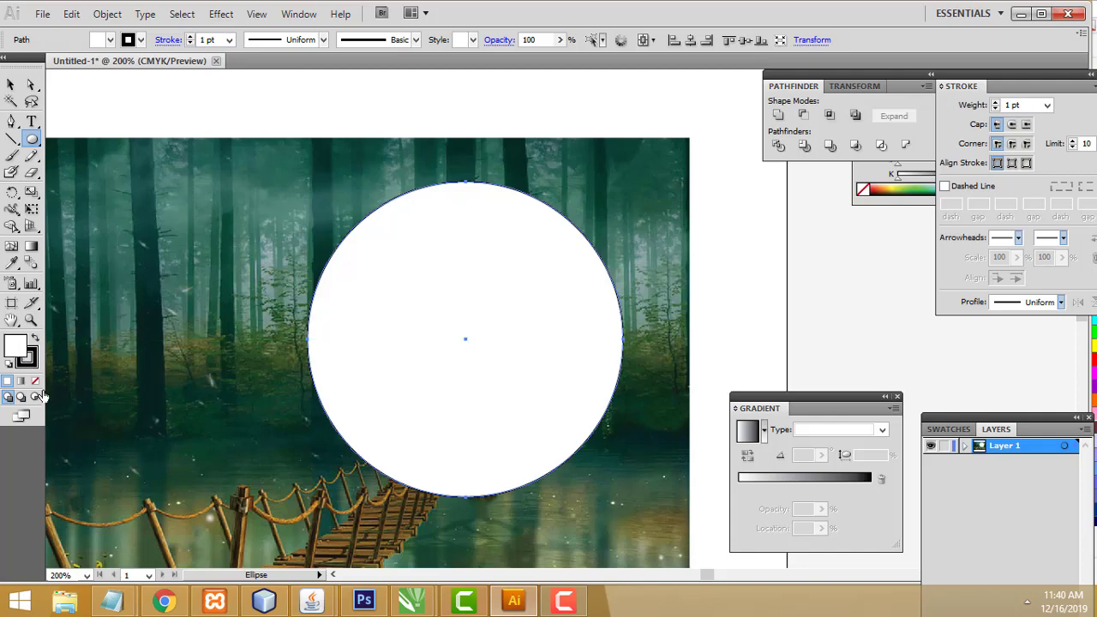
{"action": "left_click", "coordinate": [35, 382]}
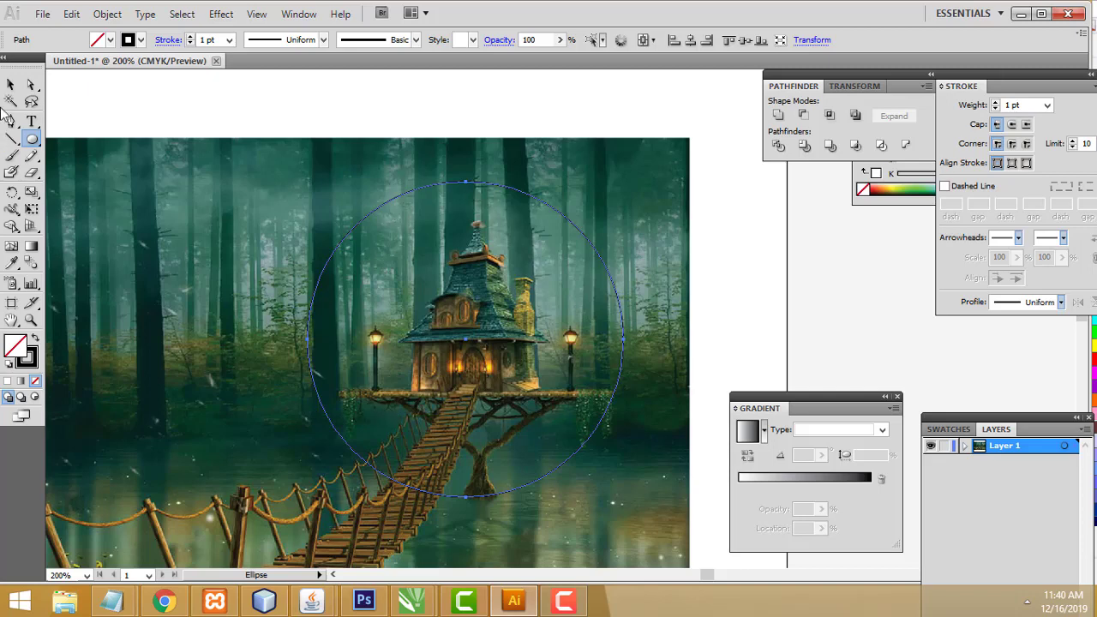
Select the circle together with the photo and apply Object > Clipping Mask > Make
{"action": "left_click", "coordinate": [10, 84]}
{"action": "key", "text": "ctrl+a"}
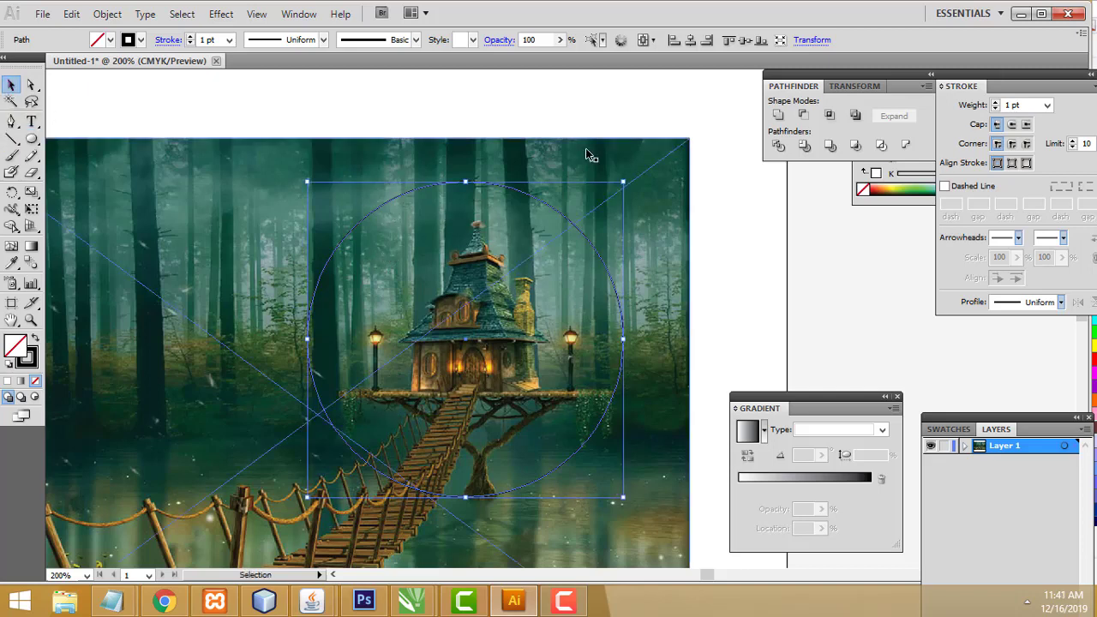
{"action": "left_click", "coordinate": [759, 225]}
{"action": "left_click", "coordinate": [583, 238]}
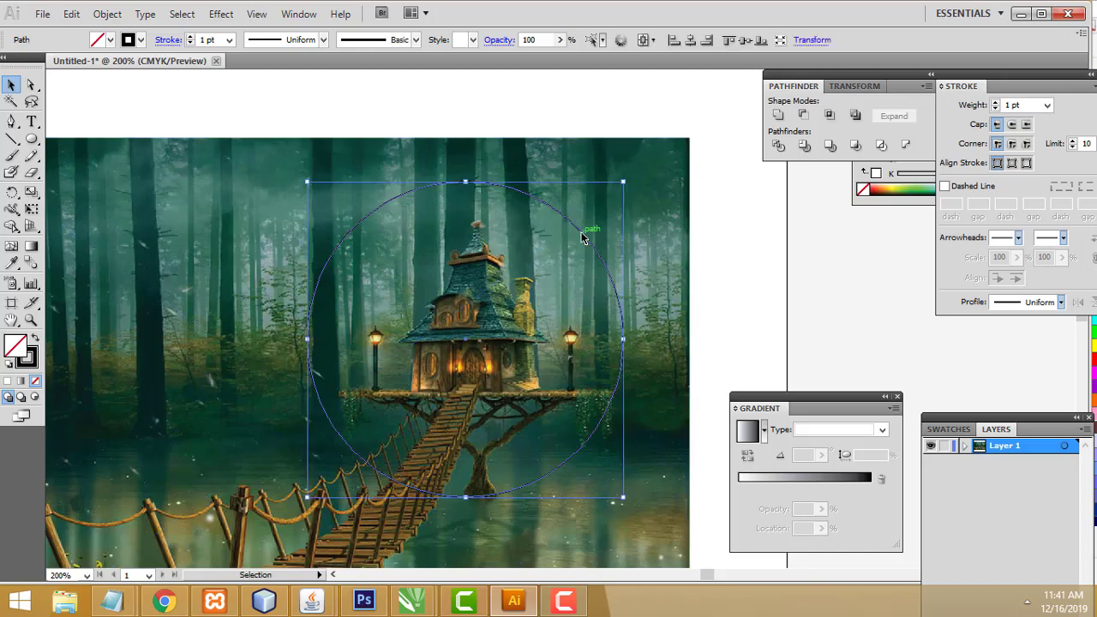
{"action": "left_click", "coordinate": [580, 249], "text": "shift"}
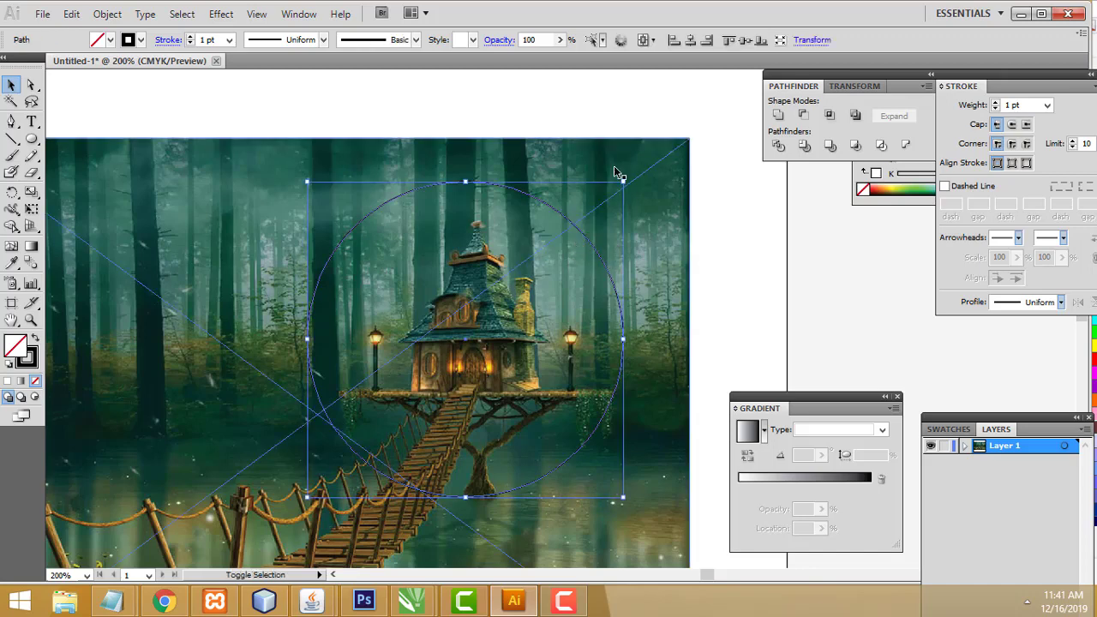
{"action": "left_click", "coordinate": [554, 141], "text": "shift"}
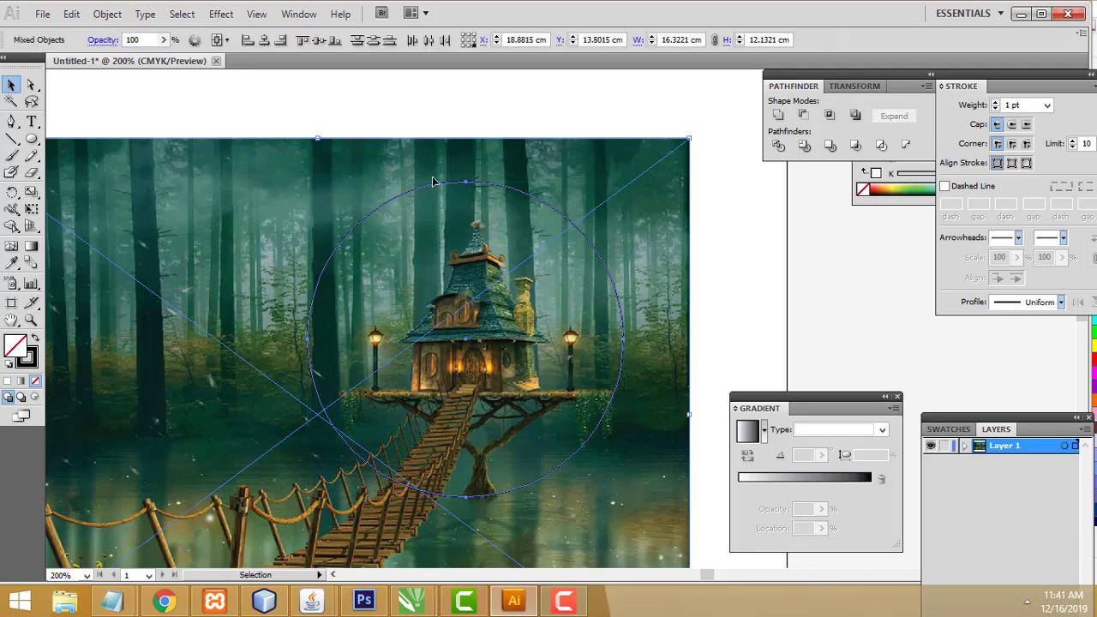
{"action": "left_click", "coordinate": [72, 15]}
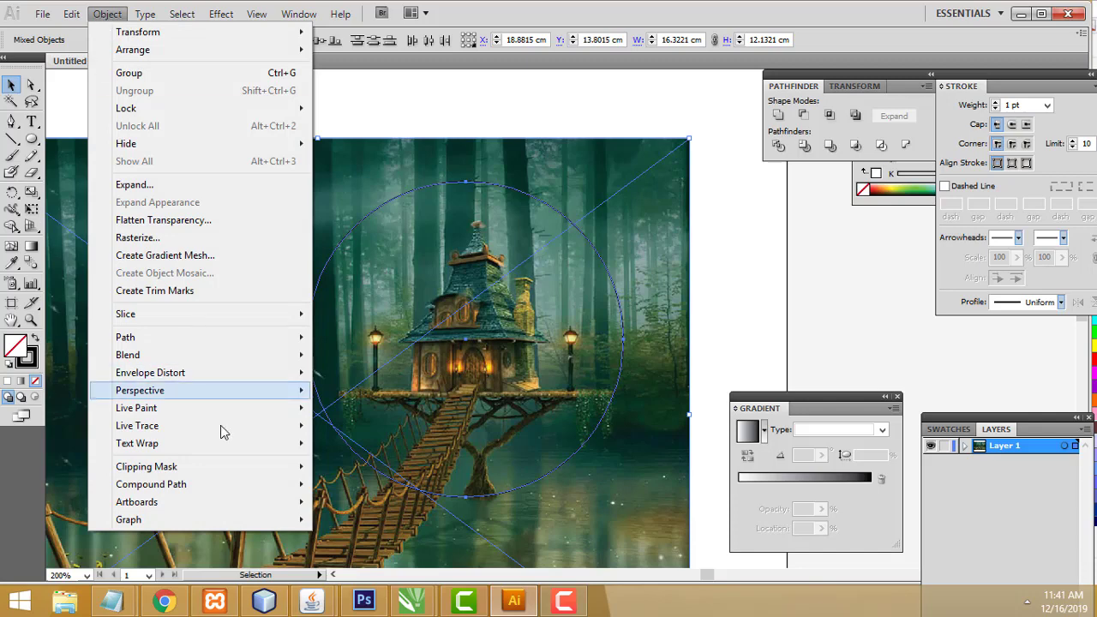
{"action": "mouse_move", "coordinate": [147, 466]}
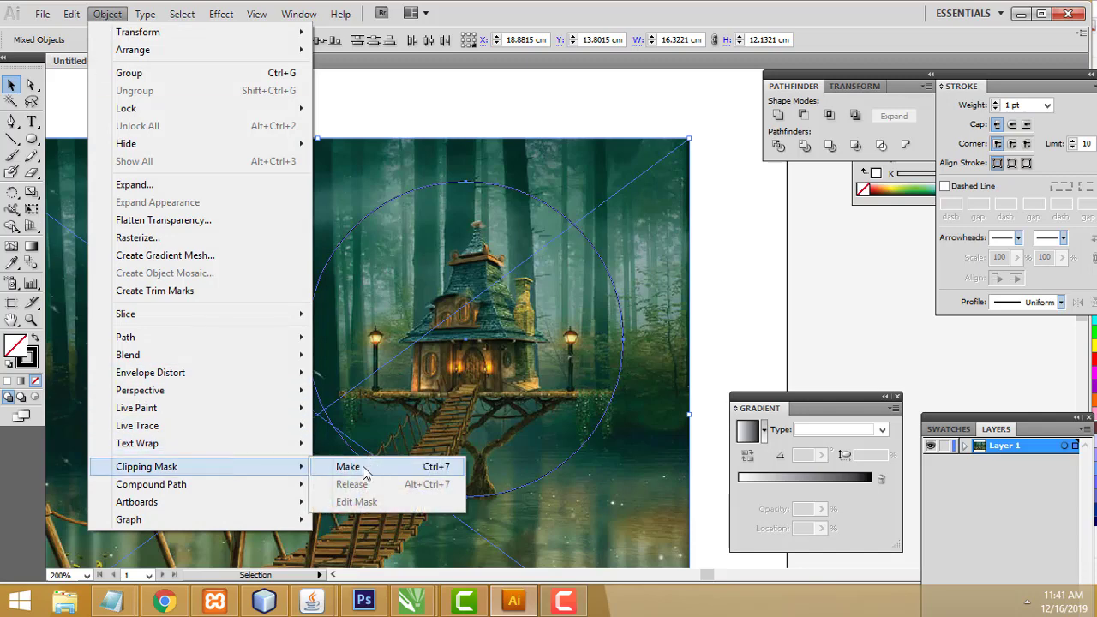
{"action": "left_click", "coordinate": [363, 470]}
Resize and reposition the round treehouse image, enlarging it to 11.866 cm
{"action": "left_click", "coordinate": [722, 268]}
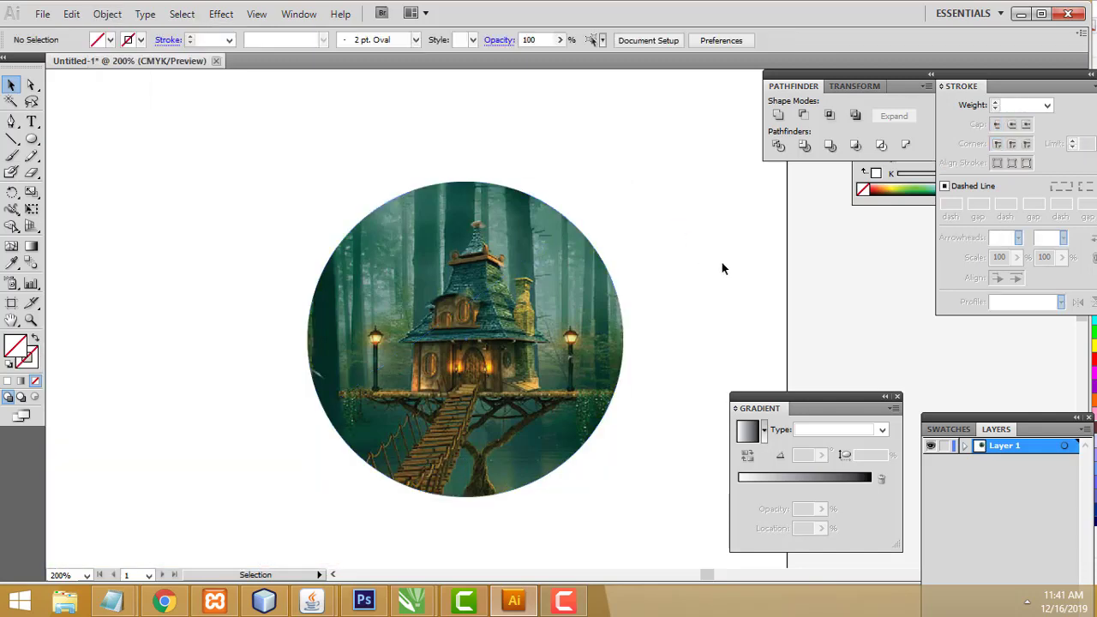
{"action": "scroll", "coordinate": [717, 318], "scroll_direction": "down", "scroll_amount": 2}
{"action": "mouse_move", "coordinate": [448, 311]}
{"action": "left_mouse_down"}
{"action": "mouse_move", "coordinate": [324, 351]}
{"action": "mouse_move", "coordinate": [458, 378]}
{"action": "mouse_move", "coordinate": [243, 236]}
{"action": "mouse_move", "coordinate": [420, 428]}
{"action": "left_mouse_up"}
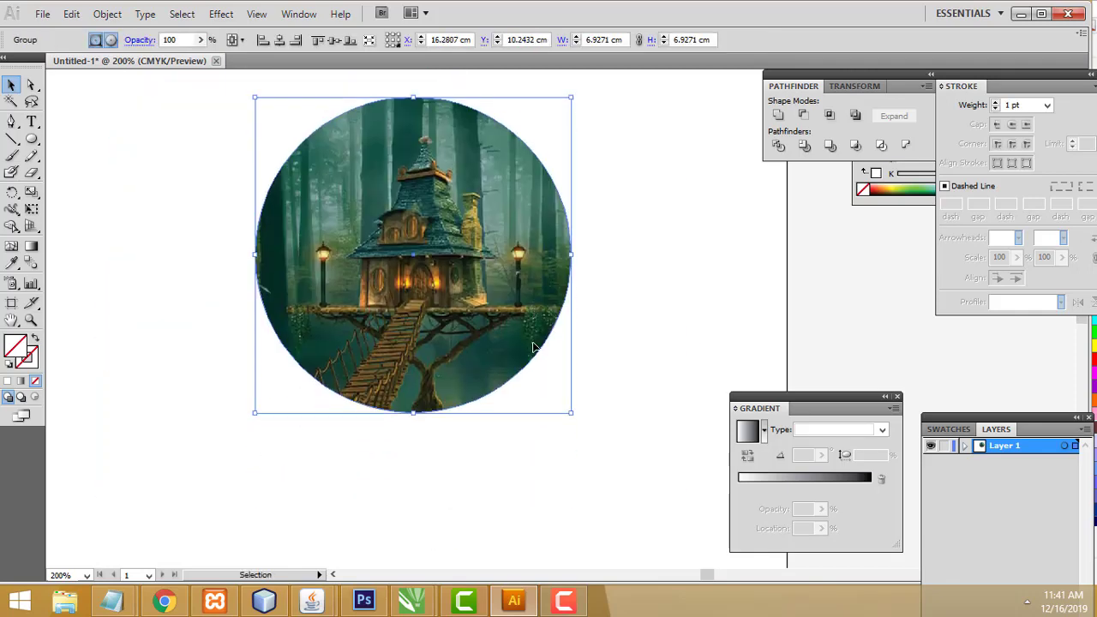
{"action": "scroll", "coordinate": [547, 283], "scroll_direction": "up", "scroll_amount": 3}
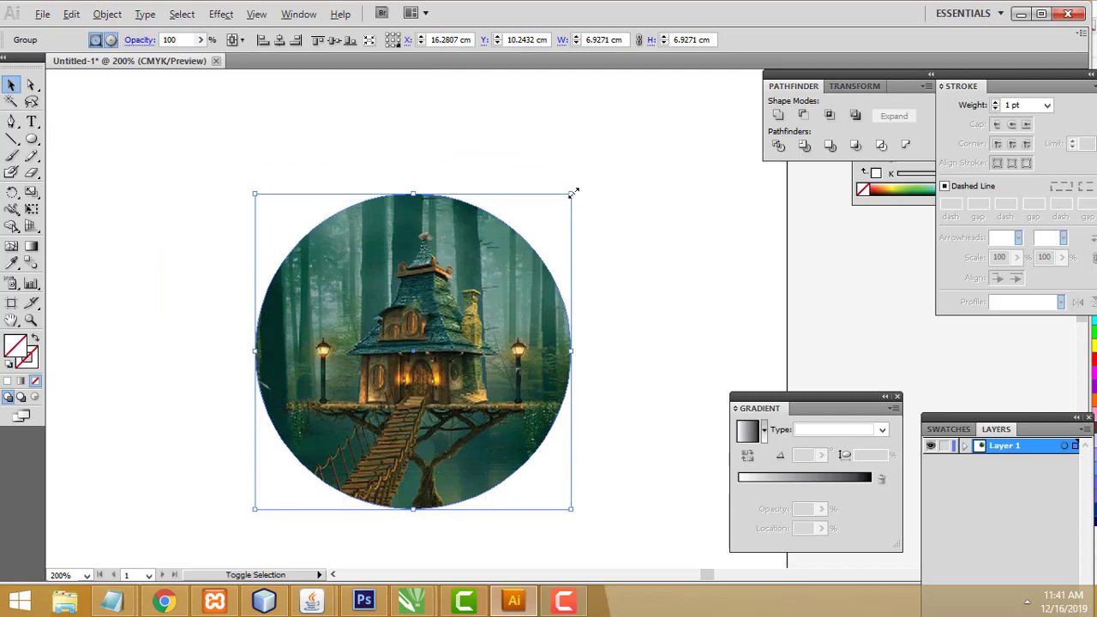
{"action": "left_click_drag", "start_coordinate": [574, 193], "coordinate": [517, 248]}
{"action": "left_click_drag", "start_coordinate": [428, 360], "coordinate": [399, 247]}
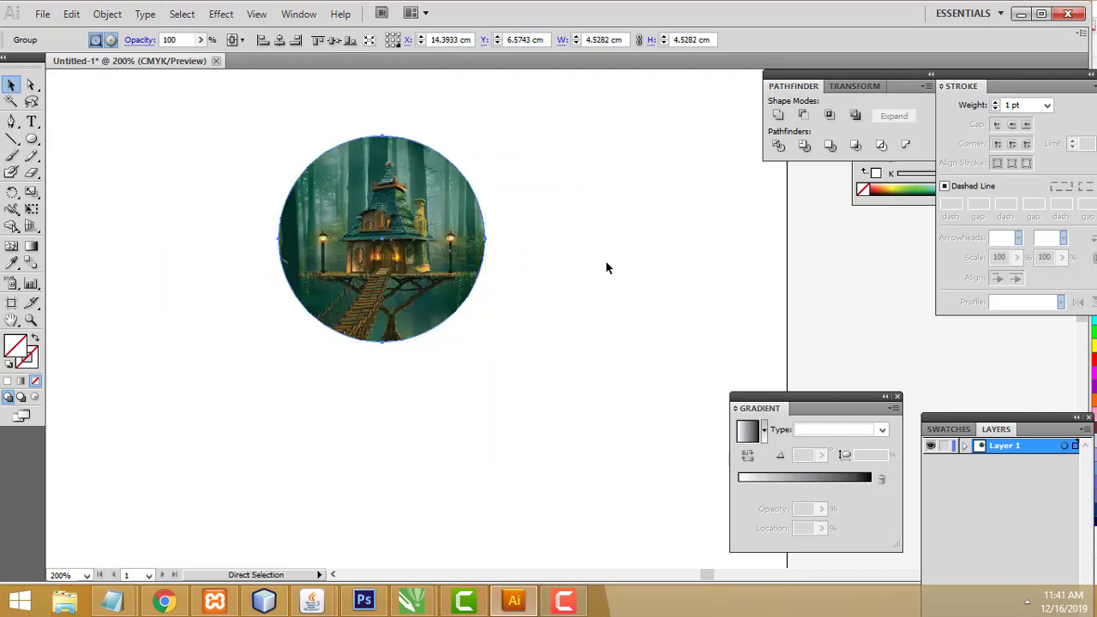
{"action": "key", "text": "ctrl+minus"}
{"action": "key", "text": "ctrl+minus"}
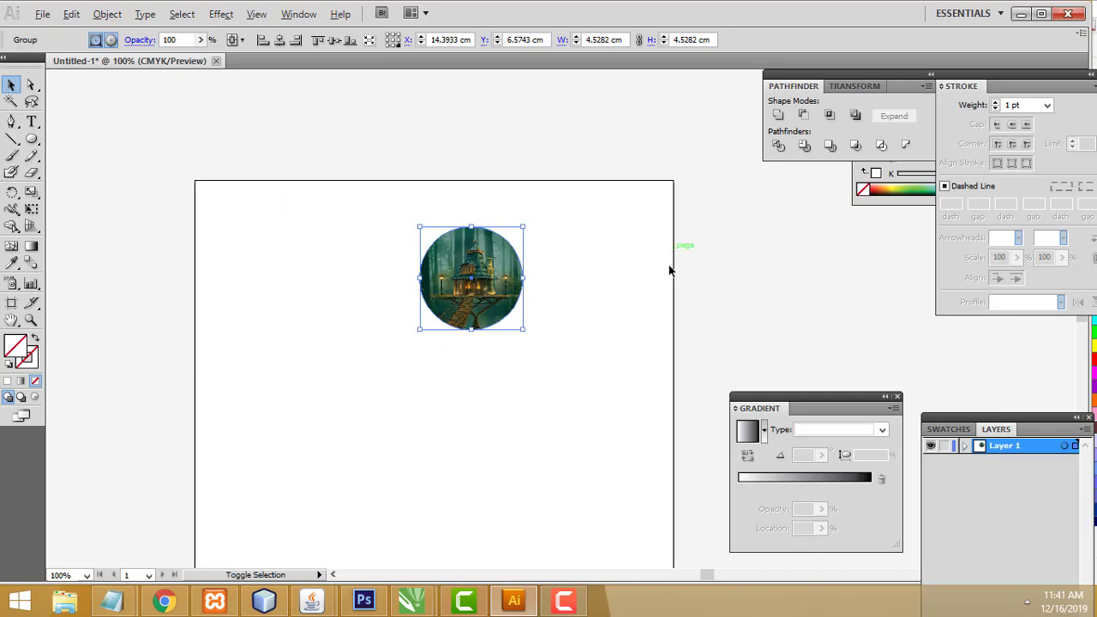
{"action": "left_click_drag", "start_coordinate": [525, 227], "coordinate": [589, 160]}
{"action": "left_click_drag", "start_coordinate": [558, 229], "coordinate": [496, 334]}
{"action": "left_click_drag", "start_coordinate": [520, 265], "coordinate": [539, 249]}
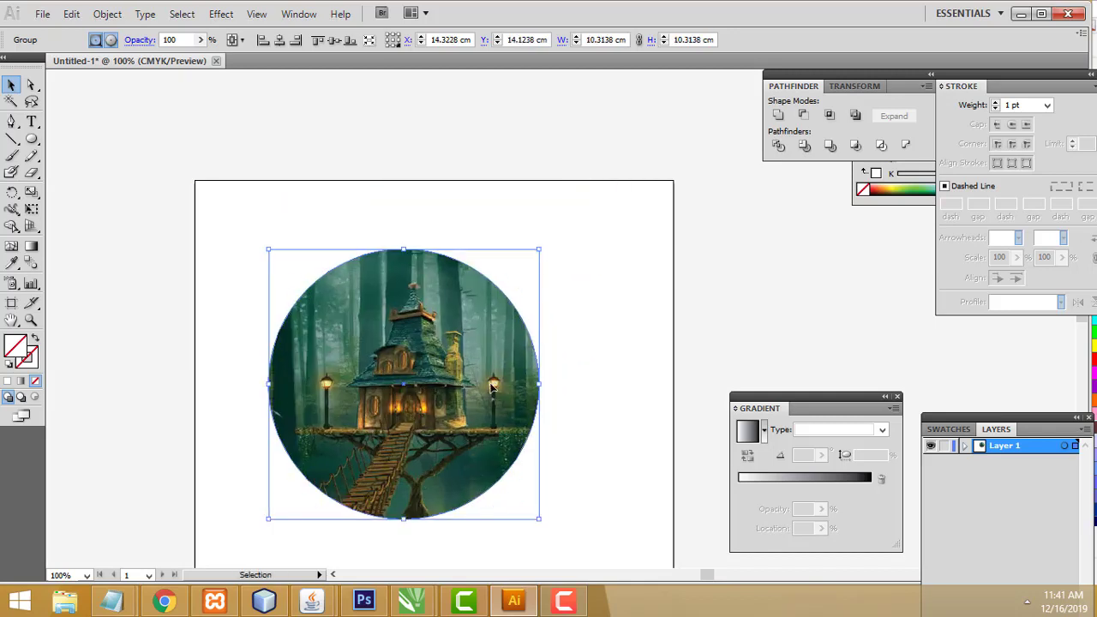
{"action": "left_click_drag", "start_coordinate": [492, 388], "coordinate": [513, 318]}
Undo the last move and delete the circular treehouse image
{"action": "scroll", "coordinate": [653, 281], "scroll_direction": "down", "scroll_amount": 3}
{"action": "key", "text": "a"}
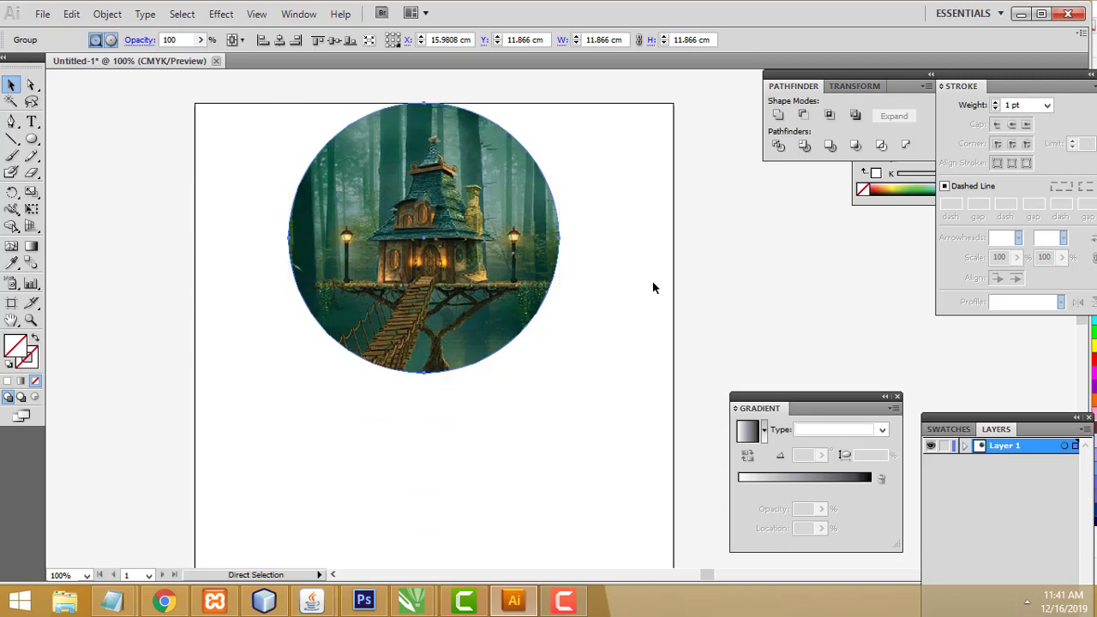
{"action": "key", "text": "ctrl+z"}
{"action": "key", "text": "v"}
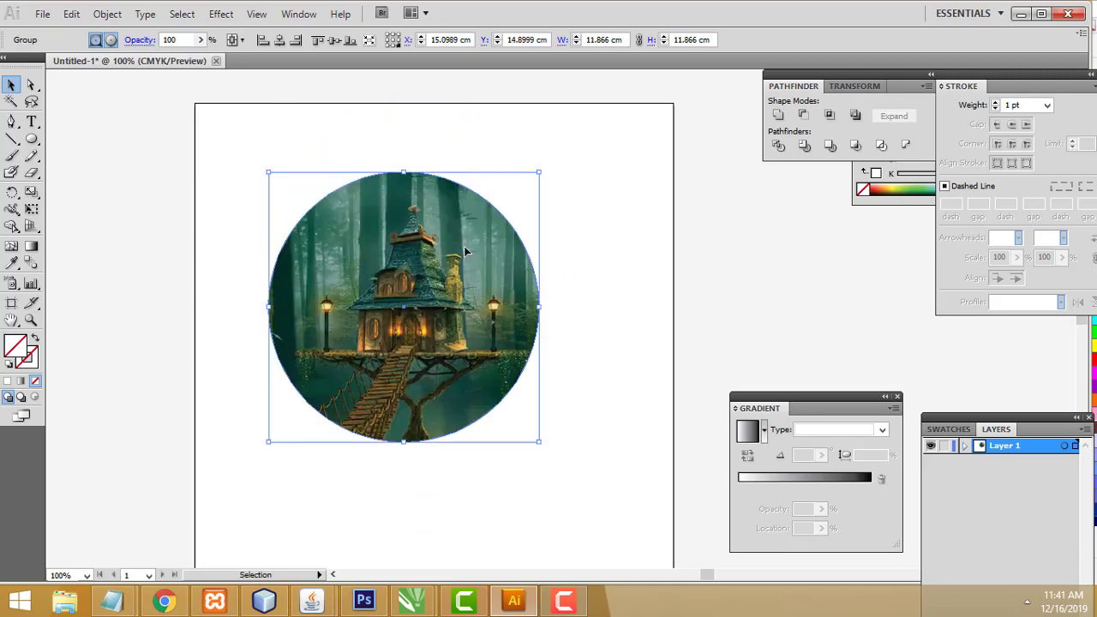
{"action": "key", "text": "Delete"}
{"action": "left_click", "coordinate": [42, 14]}
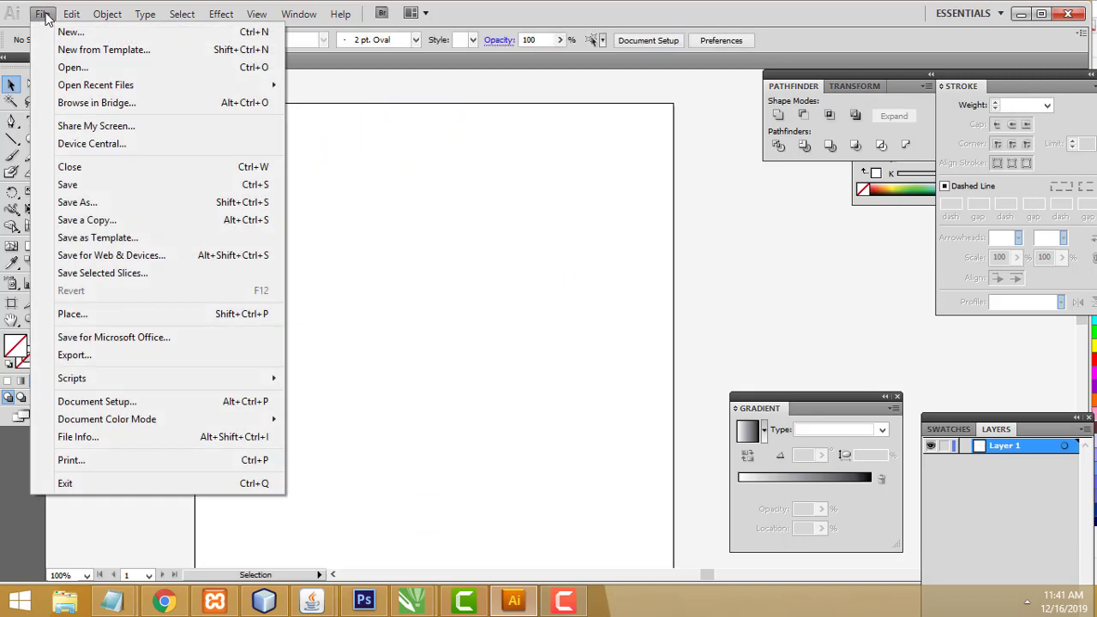
Place photo-of-waterfall-1301470.jpg from the Desktop's epaper folder
{"action": "left_click", "coordinate": [135, 314]}
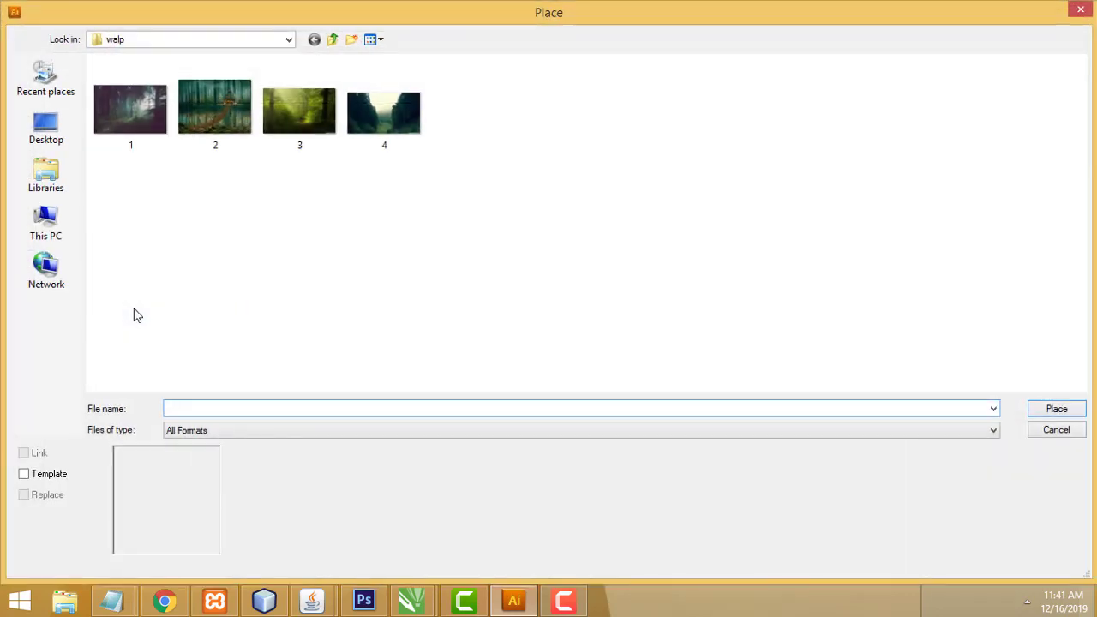
{"action": "left_click", "coordinate": [333, 40]}
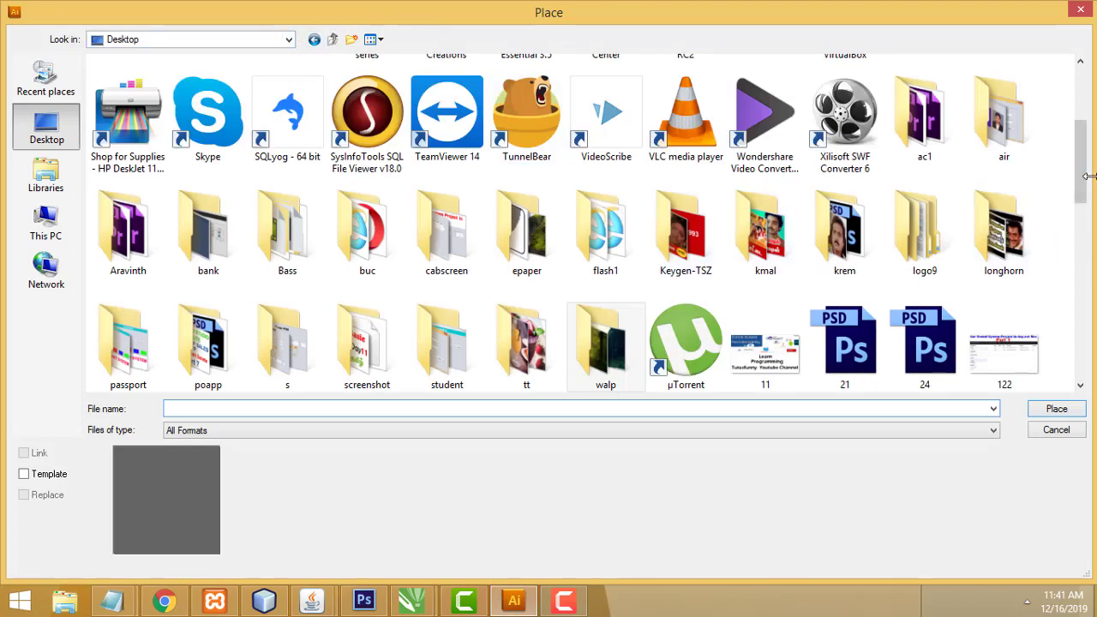
{"action": "double_click", "coordinate": [526, 233]}
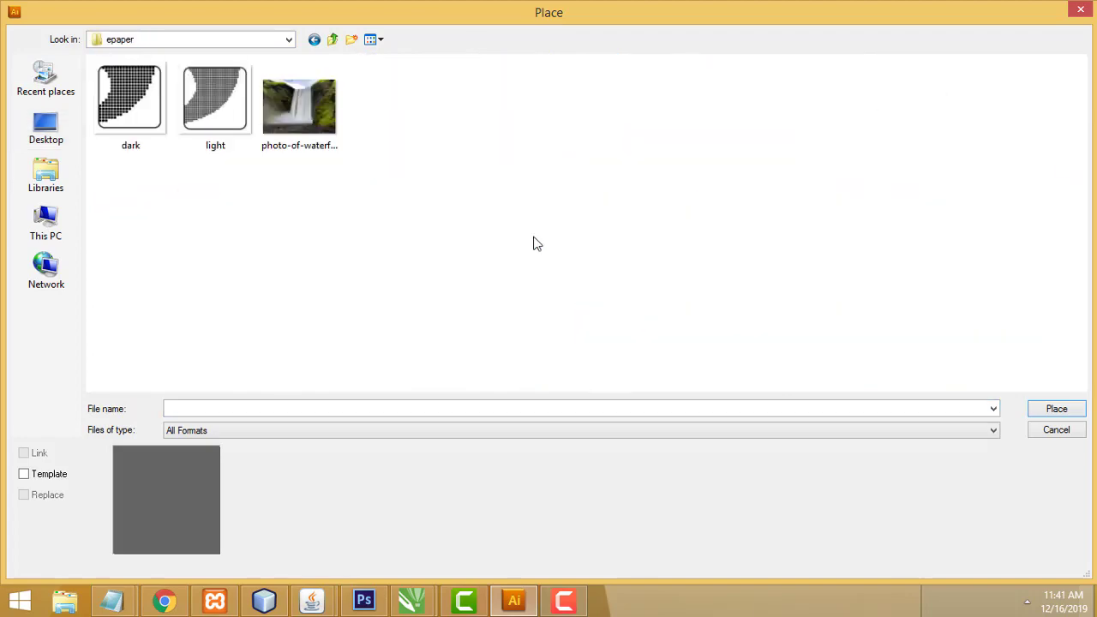
{"action": "double_click", "coordinate": [296, 112]}
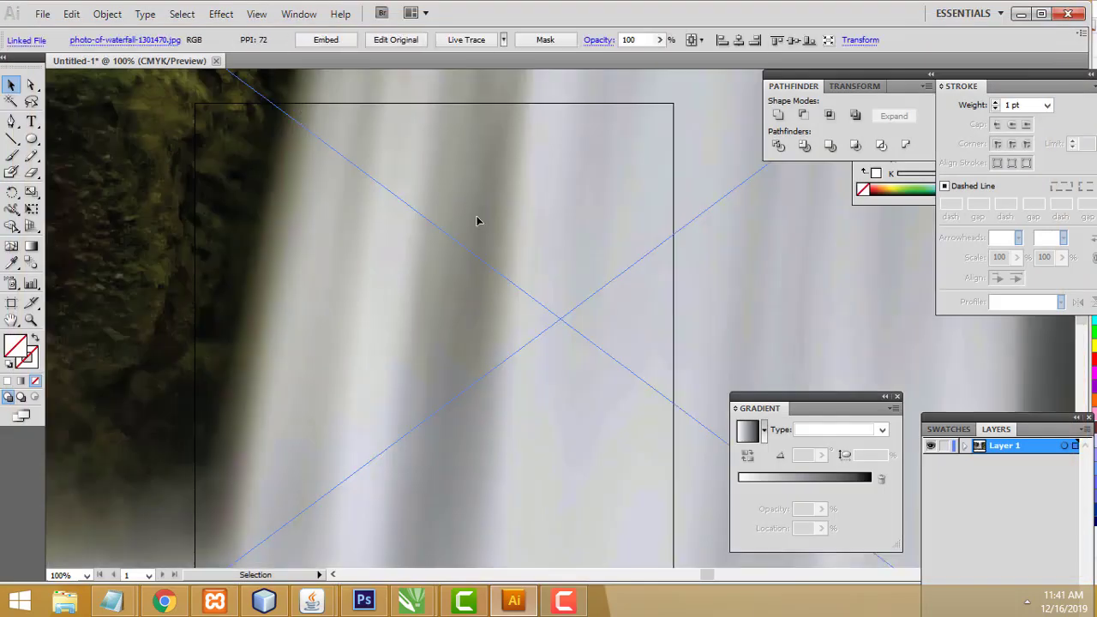
Scale the waterfall photo down from its top-left corner
{"action": "scroll", "coordinate": [354, 266], "scroll_direction": "up", "scroll_amount": 1}
{"action": "mouse_move", "coordinate": [355, 265]}
{"action": "left_mouse_down"}
{"action": "mouse_move", "coordinate": [189, 277]}
{"action": "mouse_move", "coordinate": [489, 351]}
{"action": "mouse_move", "coordinate": [473, 448]}
{"action": "mouse_move", "coordinate": [334, 337]}
{"action": "left_mouse_up"}
{"action": "mouse_move", "coordinate": [269, 106]}
{"action": "left_mouse_down"}
{"action": "mouse_move", "coordinate": [215, 272]}
{"action": "mouse_move", "coordinate": [121, 172]}
{"action": "mouse_move", "coordinate": [147, 182]}
{"action": "left_mouse_up"}
{"action": "mouse_move", "coordinate": [93, 147]}
{"action": "left_mouse_down"}
{"action": "mouse_move", "coordinate": [551, 336]}
{"action": "mouse_move", "coordinate": [262, 358]}
{"action": "mouse_move", "coordinate": [176, 380]}
{"action": "left_mouse_up"}
{"action": "scroll", "coordinate": [448, 371], "scroll_direction": "down", "scroll_amount": 5}
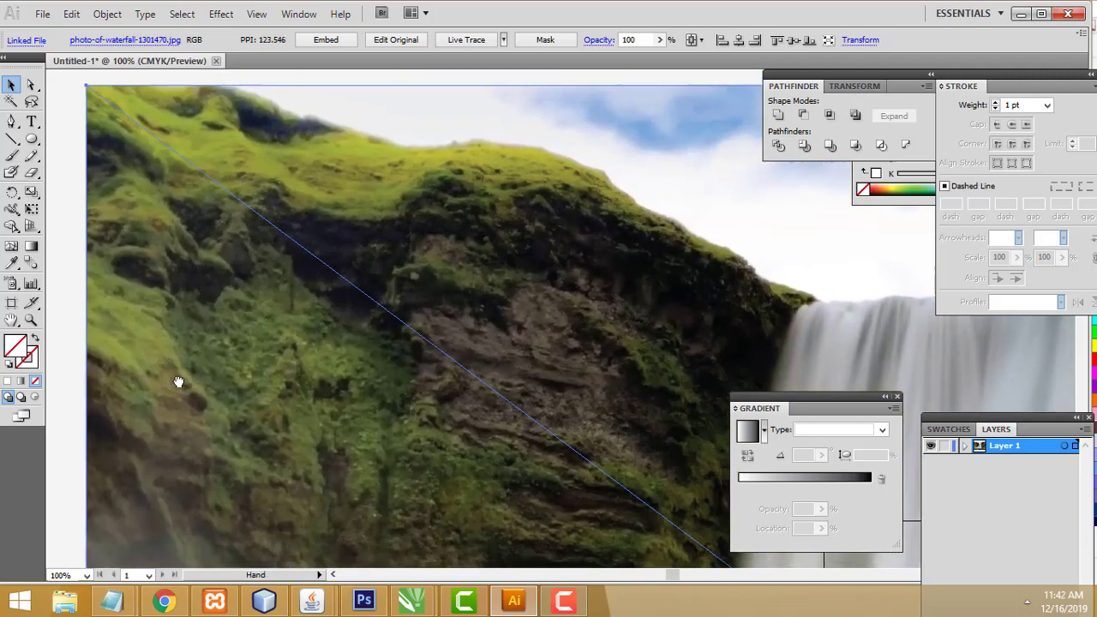
{"action": "mouse_move", "coordinate": [80, 101]}
{"action": "left_mouse_down"}
{"action": "mouse_move", "coordinate": [97, 120]}
{"action": "mouse_move", "coordinate": [514, 280]}
{"action": "left_mouse_up"}
{"action": "scroll", "coordinate": [444, 326], "scroll_direction": "down", "scroll_amount": 3}
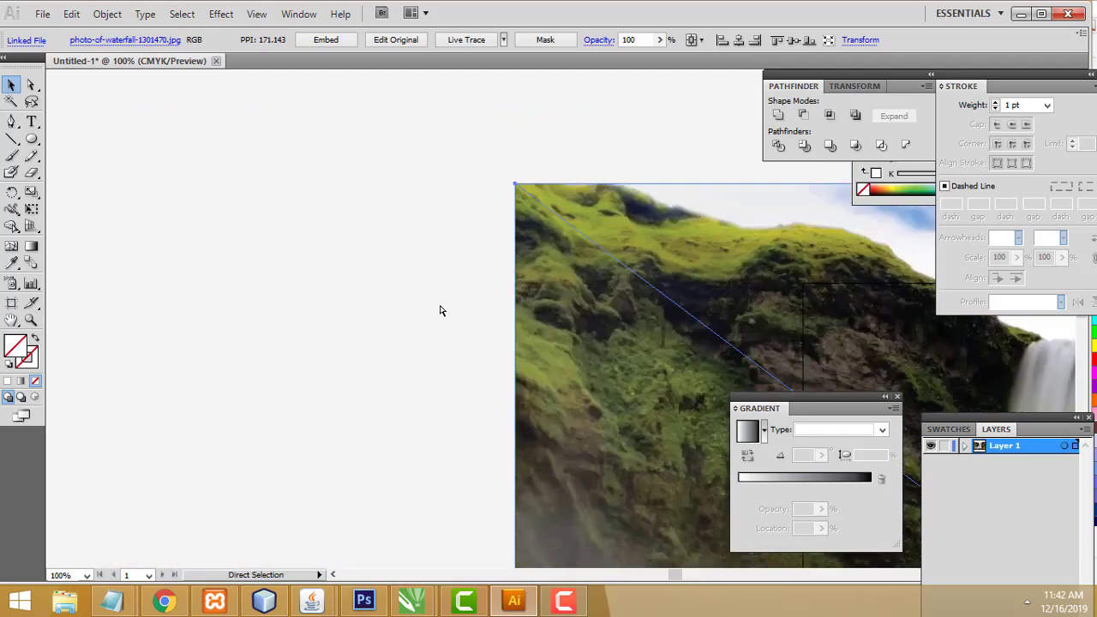
Shrink the waterfall photo further and move it into the upper artboard
{"action": "key", "text": "ctrl+minus"}
{"action": "key", "text": "ctrl+minus"}
{"action": "left_click_drag", "start_coordinate": [541, 255], "coordinate": [126, 124]}
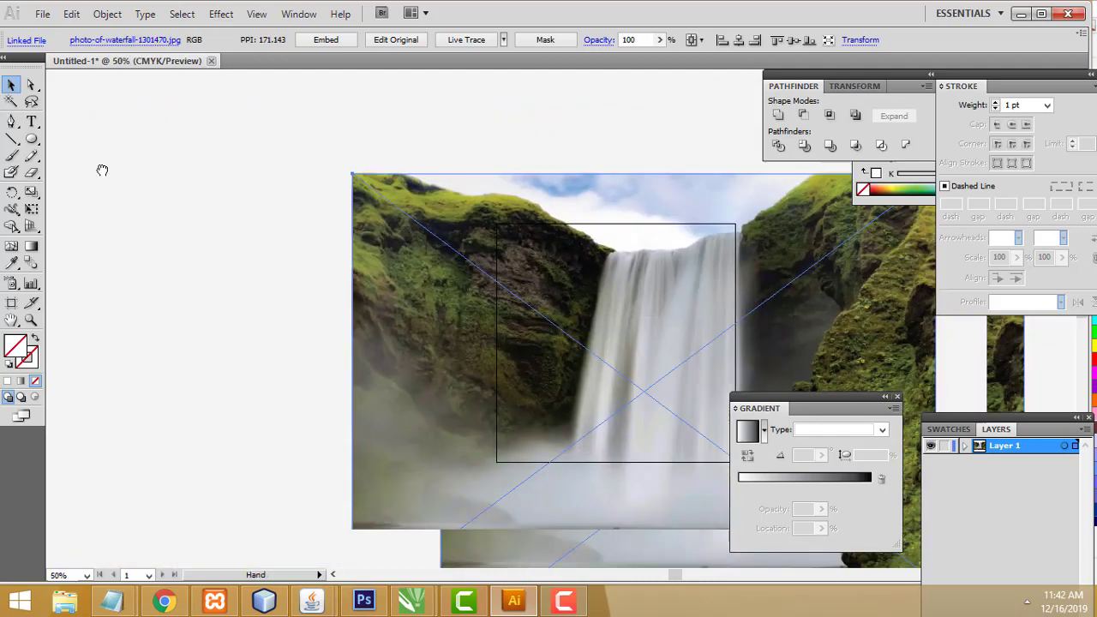
{"action": "scroll", "coordinate": [126, 123], "scroll_direction": "up", "scroll_amount": 3}
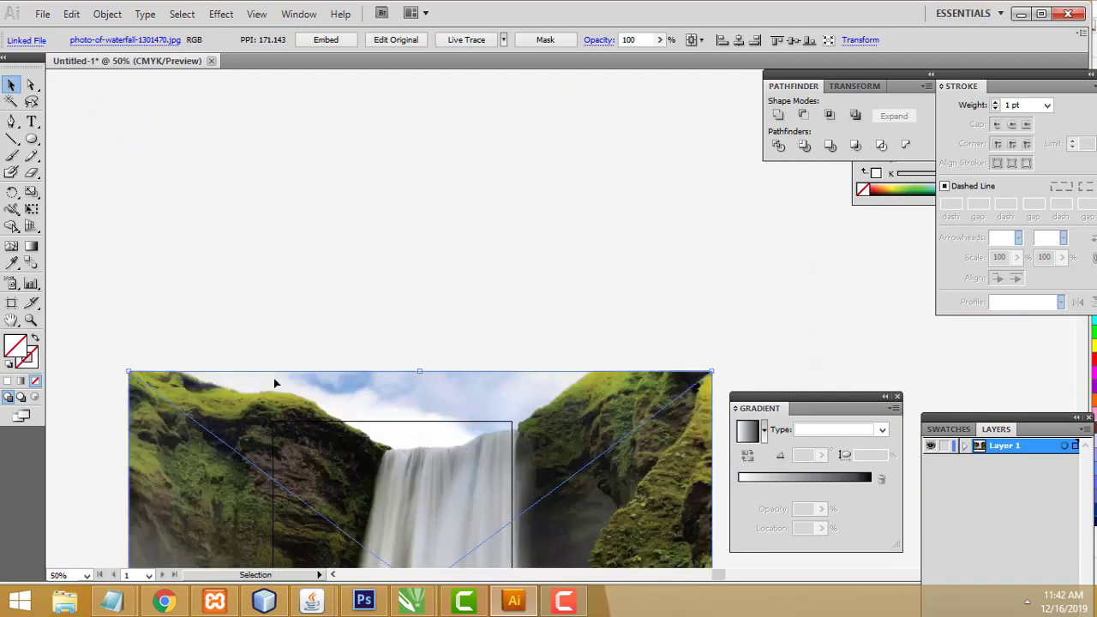
{"action": "scroll", "coordinate": [171, 214], "scroll_direction": "down", "scroll_amount": 3}
{"action": "left_click_drag", "start_coordinate": [126, 103], "coordinate": [546, 414]}
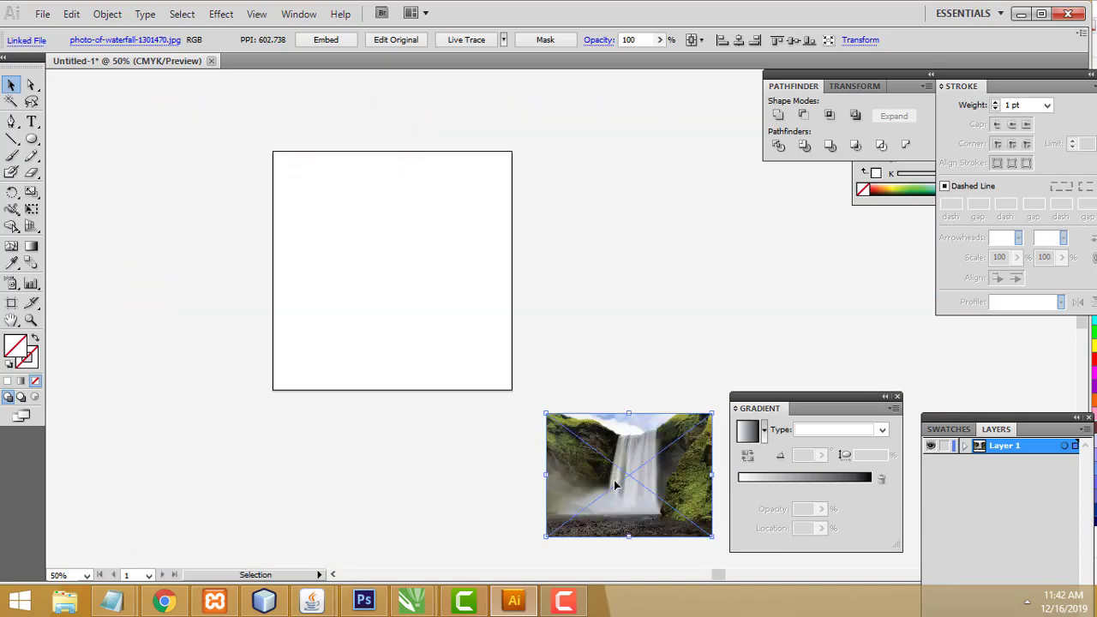
{"action": "mouse_move", "coordinate": [612, 482]}
{"action": "left_mouse_down"}
{"action": "mouse_move", "coordinate": [315, 277]}
{"action": "mouse_move", "coordinate": [381, 250]}
{"action": "left_mouse_up"}
{"action": "left_click", "coordinate": [482, 148]}
Zoom to 100% with the waterfall photo centred in view
{"action": "key", "text": "ctrl+plus"}
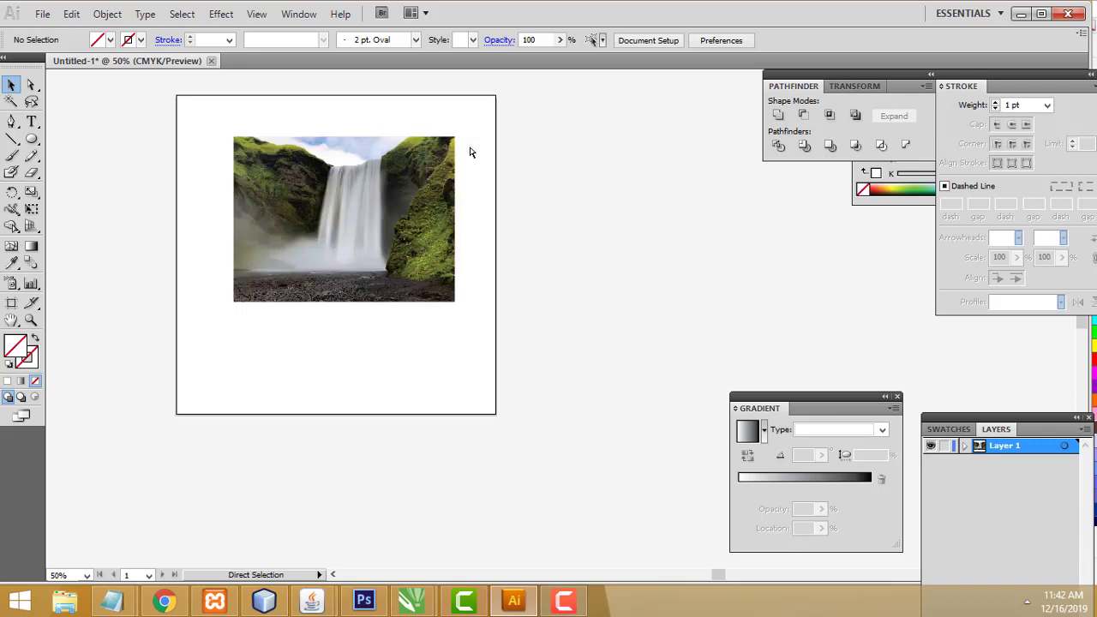
{"action": "key", "text": "ctrl+plus"}
{"action": "mouse_move", "coordinate": [470, 152]}
{"action": "left_mouse_down"}
{"action": "mouse_move", "coordinate": [535, 405]}
{"action": "mouse_move", "coordinate": [570, 403]}
{"action": "left_mouse_up"}
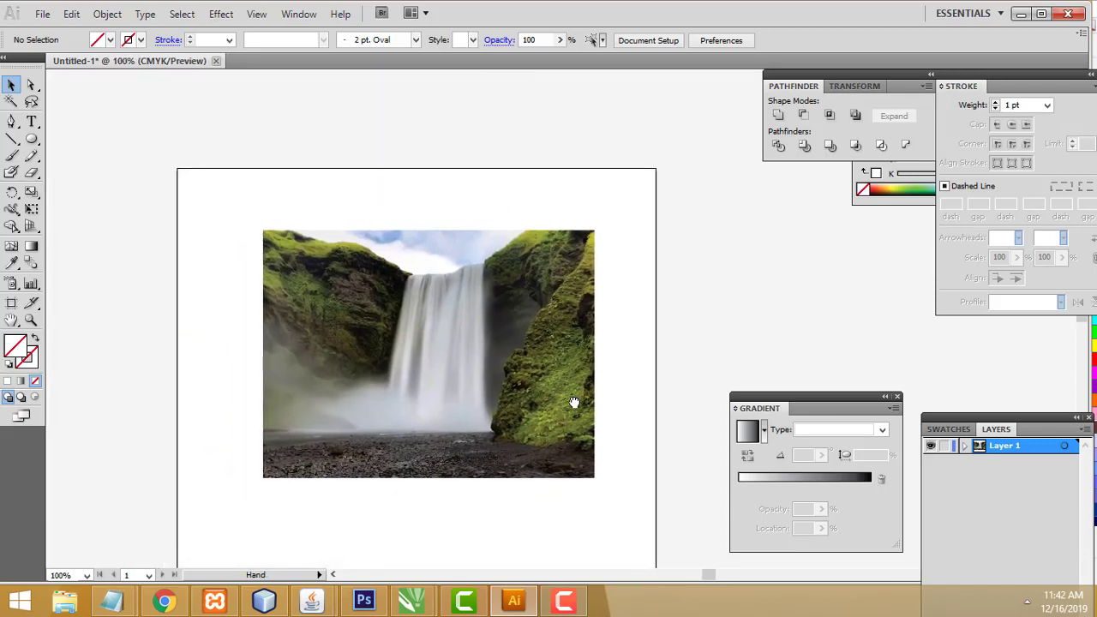
{"action": "scroll", "coordinate": [664, 332], "scroll_direction": "down", "scroll_amount": 2}
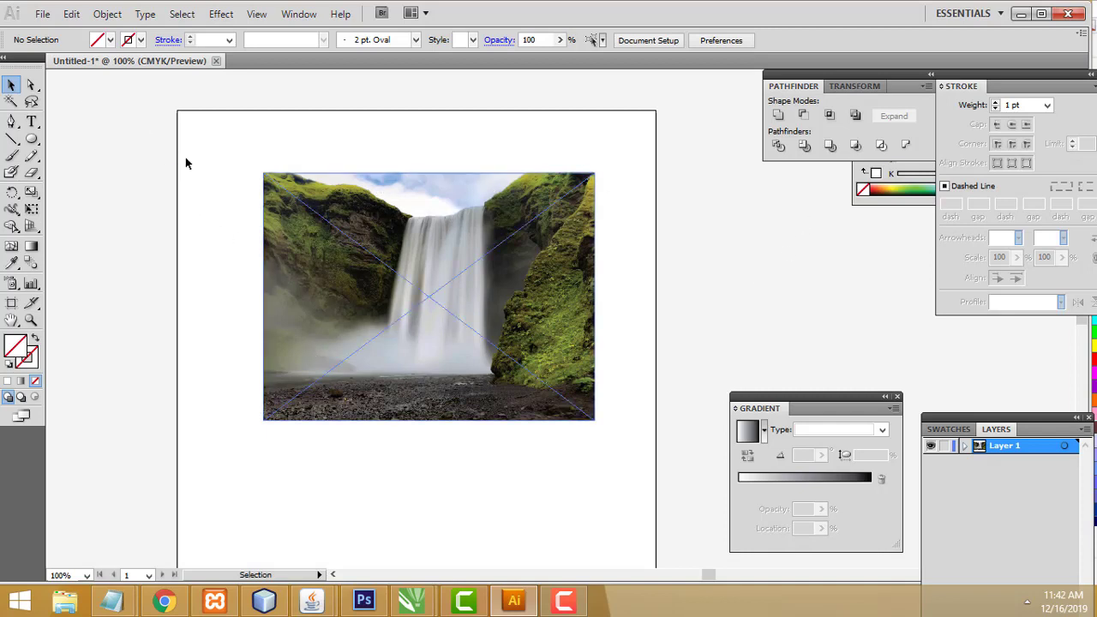
Draw a 6.17 × 8.01 cm rectangle over the central waterfall
{"action": "left_click", "coordinate": [30, 140]}
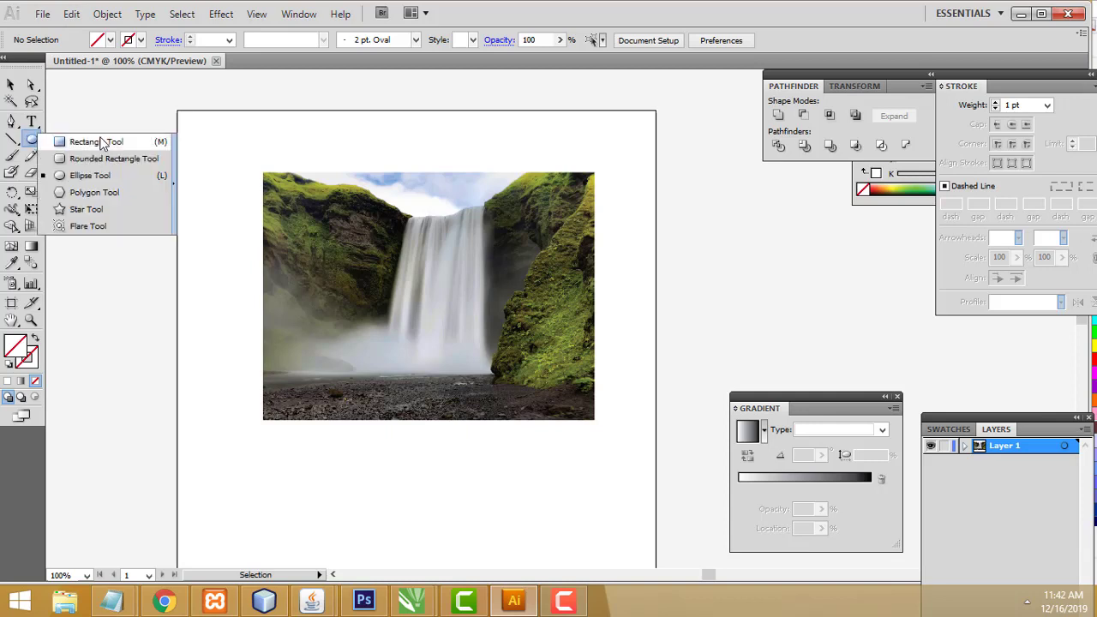
{"action": "left_click_drag", "start_coordinate": [31, 142], "coordinate": [96, 141]}
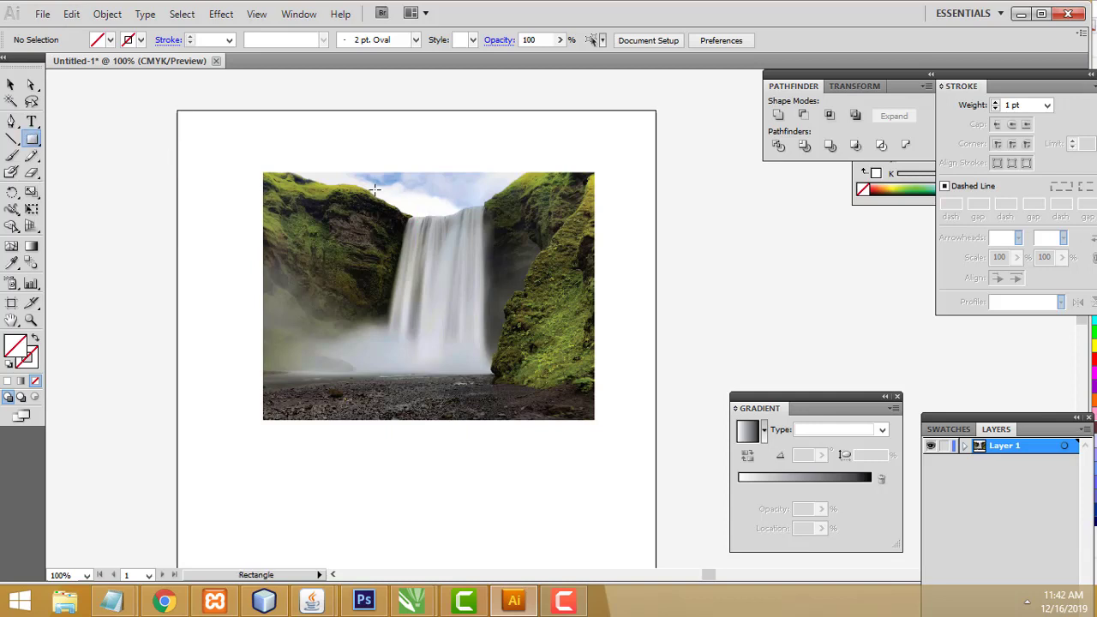
{"action": "left_click_drag", "start_coordinate": [373, 186], "coordinate": [512, 377]}
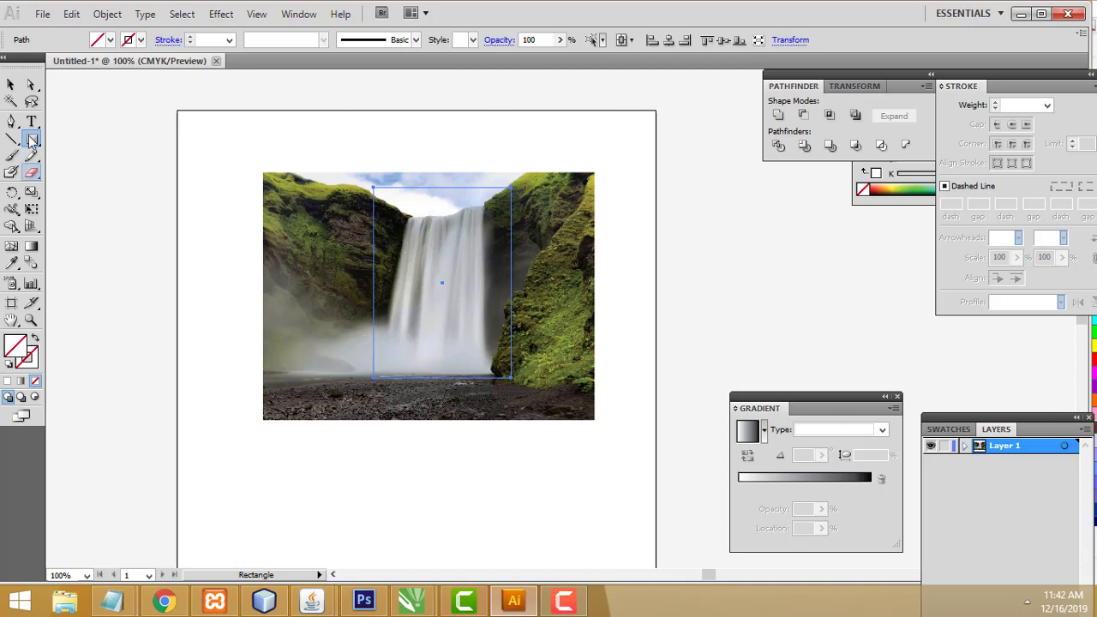
{"action": "left_click", "coordinate": [10, 86]}
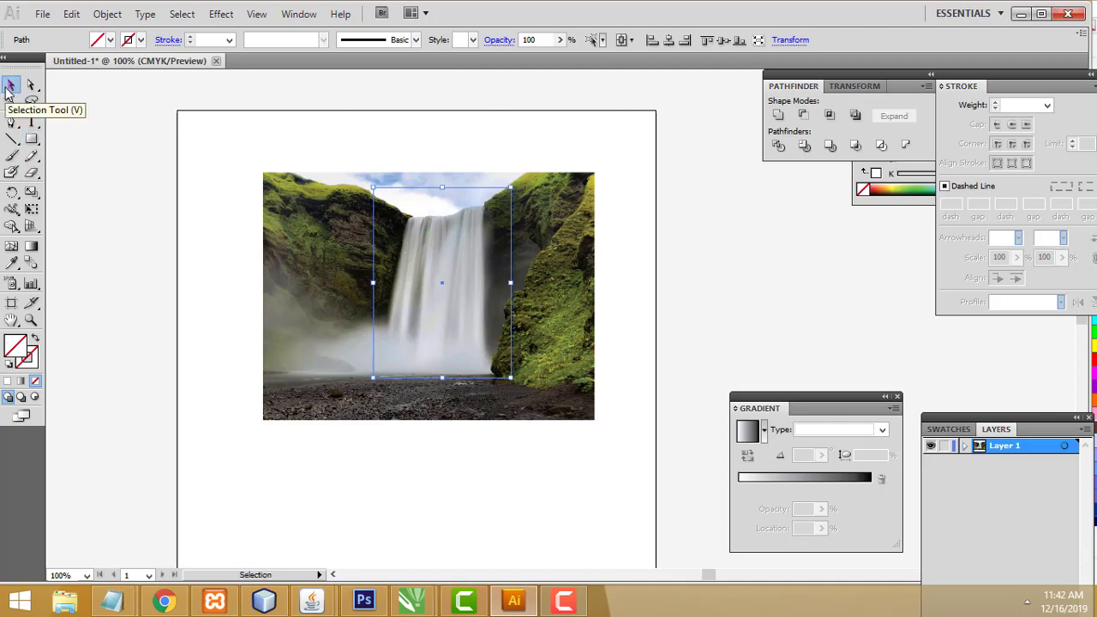
Select the photo with the rectangle and make a clipping mask showing only the falling water
{"action": "left_click", "coordinate": [568, 190], "text": "shift"}
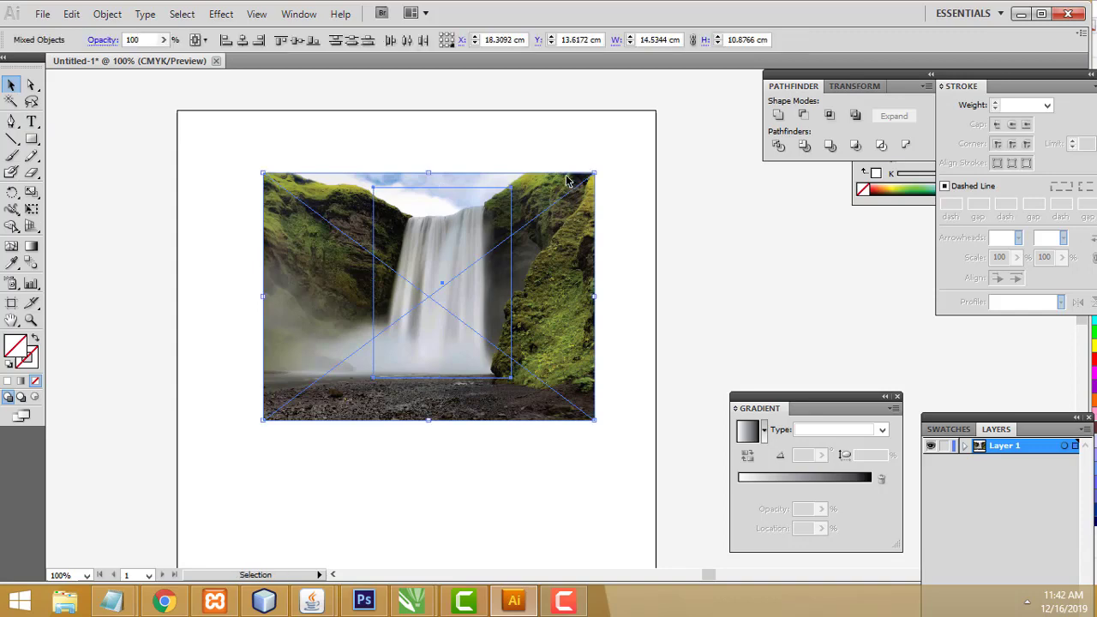
{"action": "left_click", "coordinate": [108, 14]}
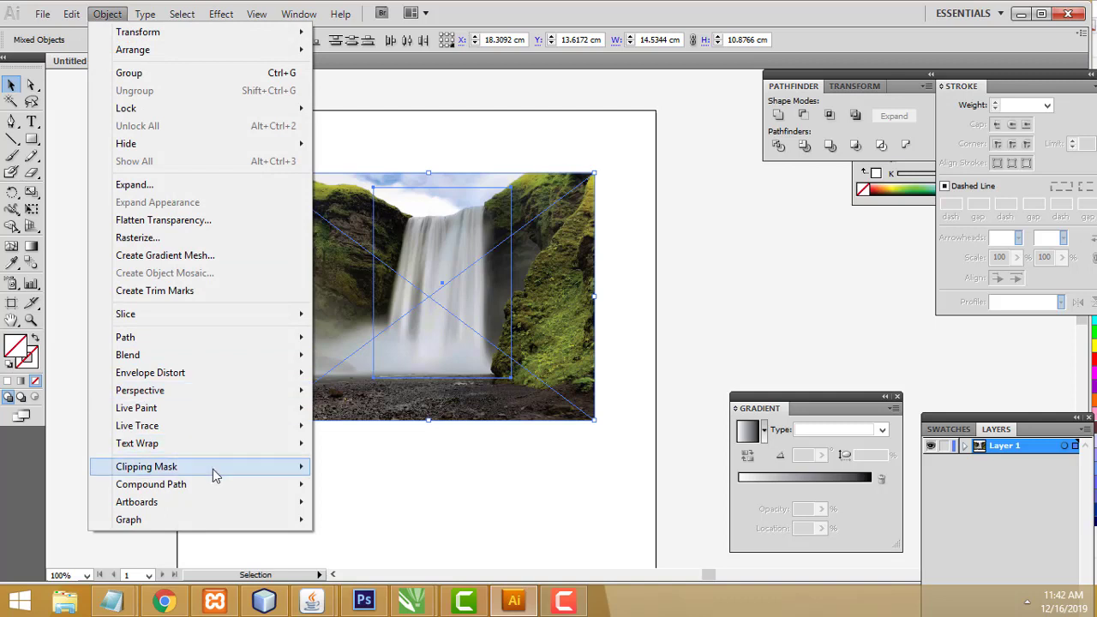
{"action": "mouse_move", "coordinate": [147, 466]}
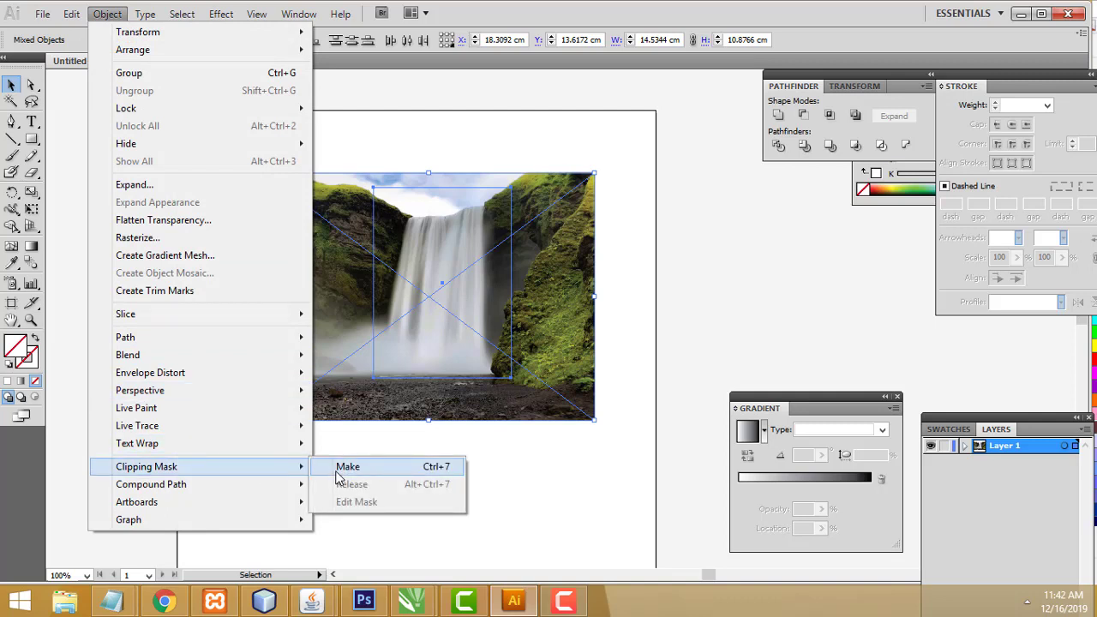
{"action": "left_click", "coordinate": [343, 467]}
{"action": "left_click", "coordinate": [498, 150]}
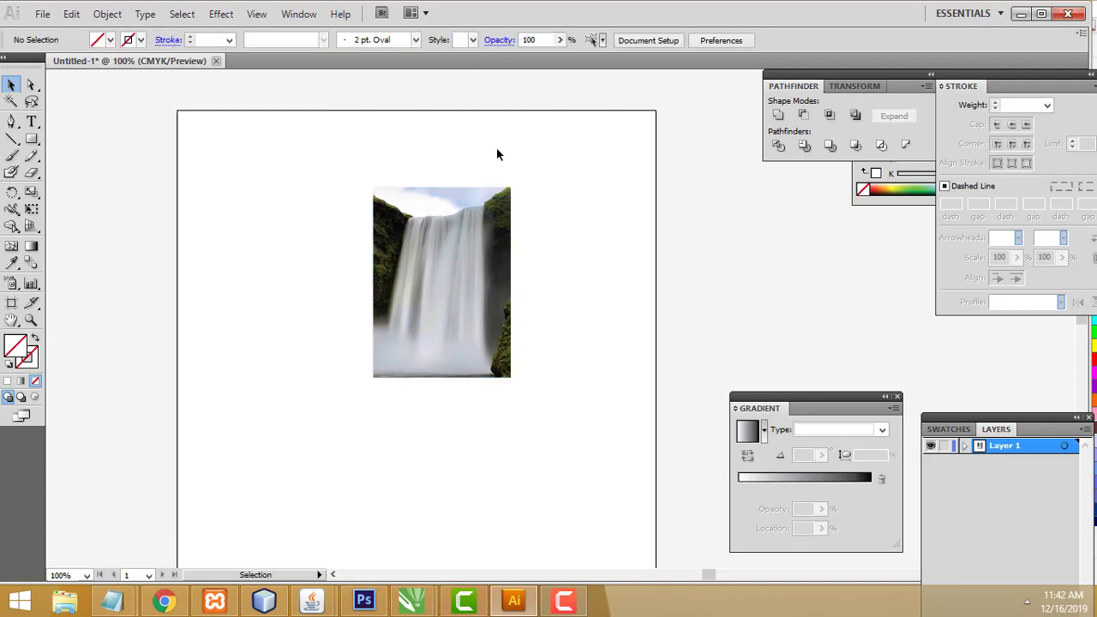